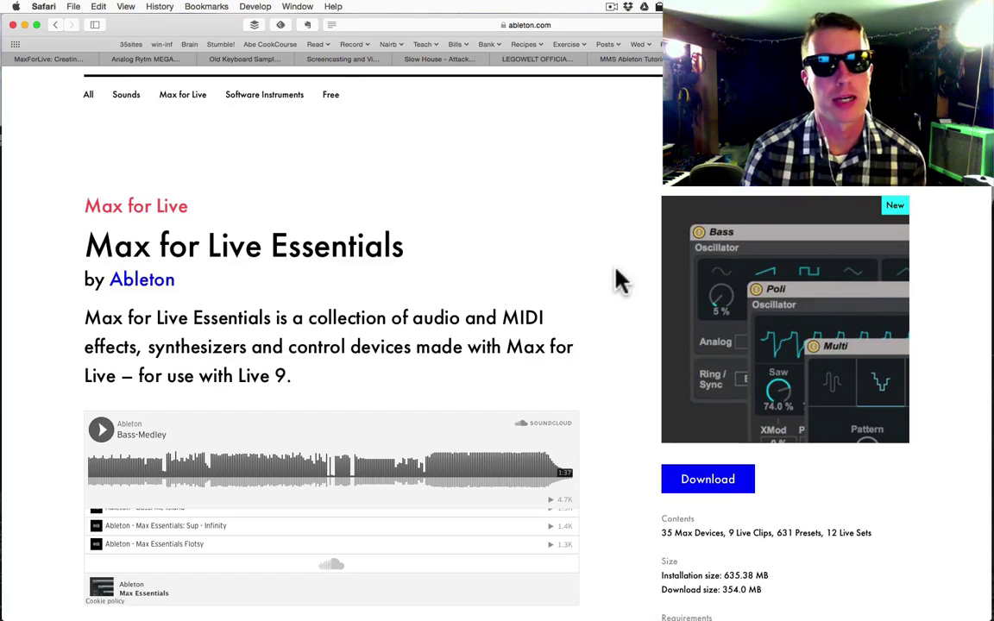
pyautogui.scroll(-3, 618, 278)
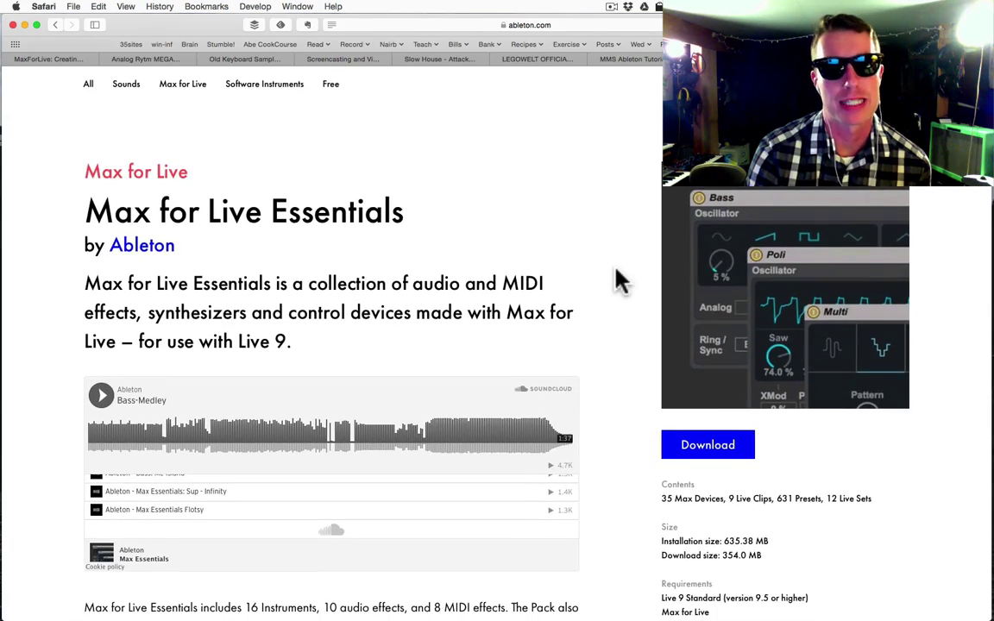
pyautogui.scroll(-10, 618, 279)
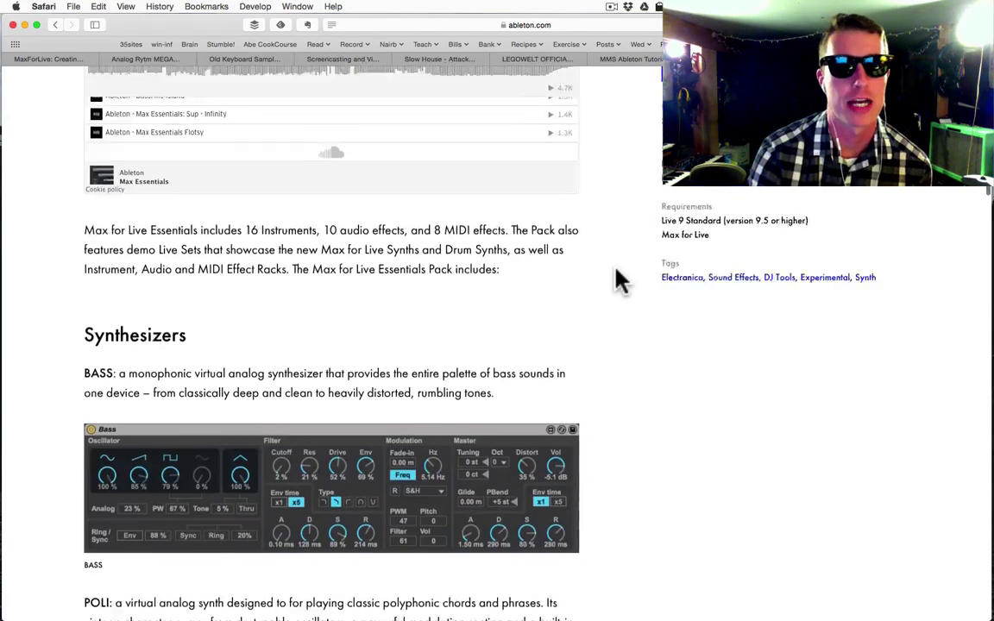
pyautogui.scroll(-13, 618, 279)
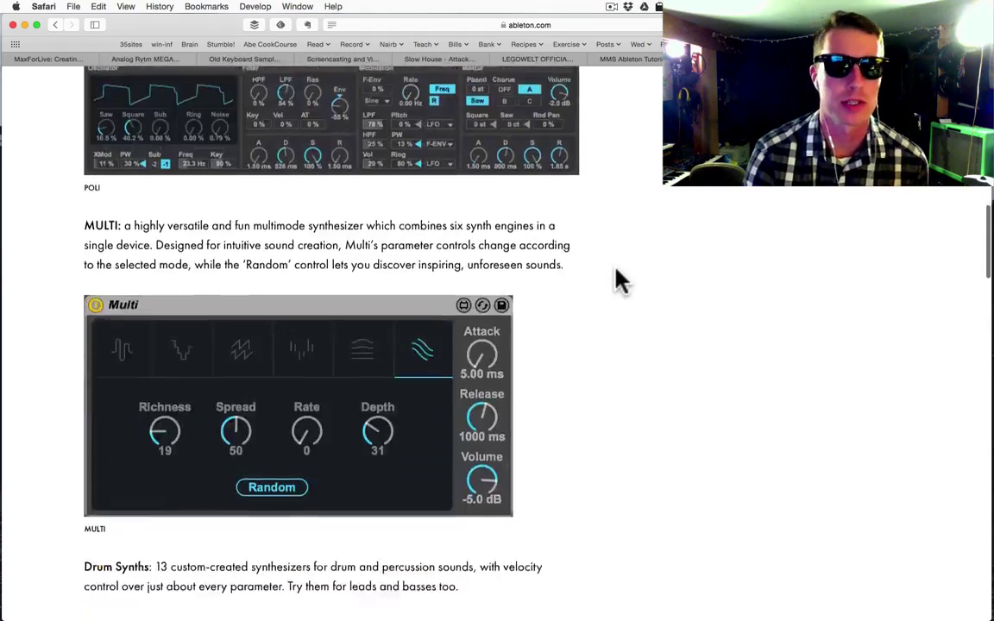
pyautogui.scroll(-7, 619, 280)
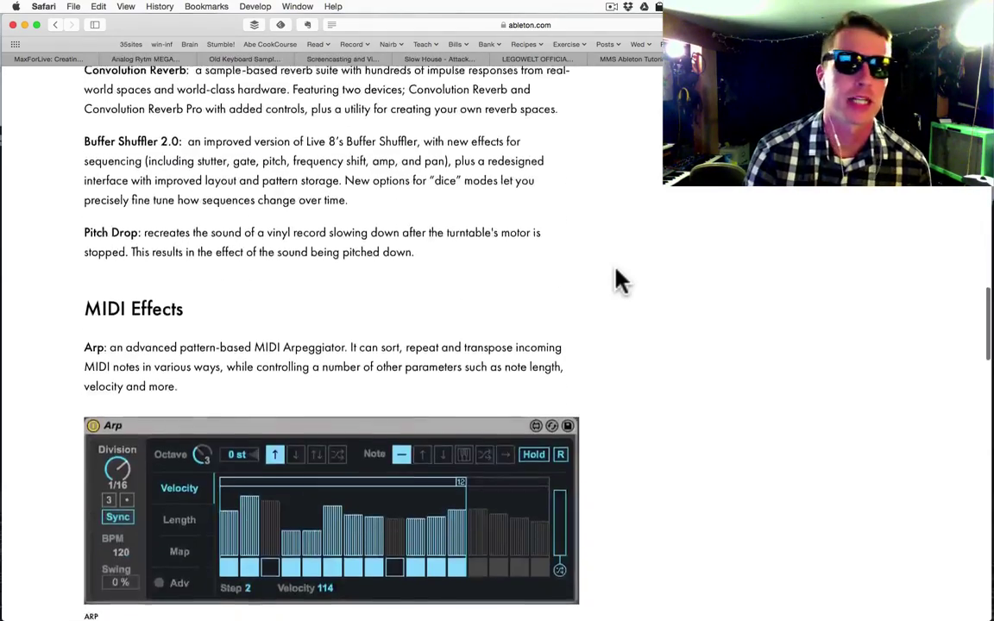
pyautogui.scroll(12, 620, 279)
pyautogui.scroll(20, 620, 279)
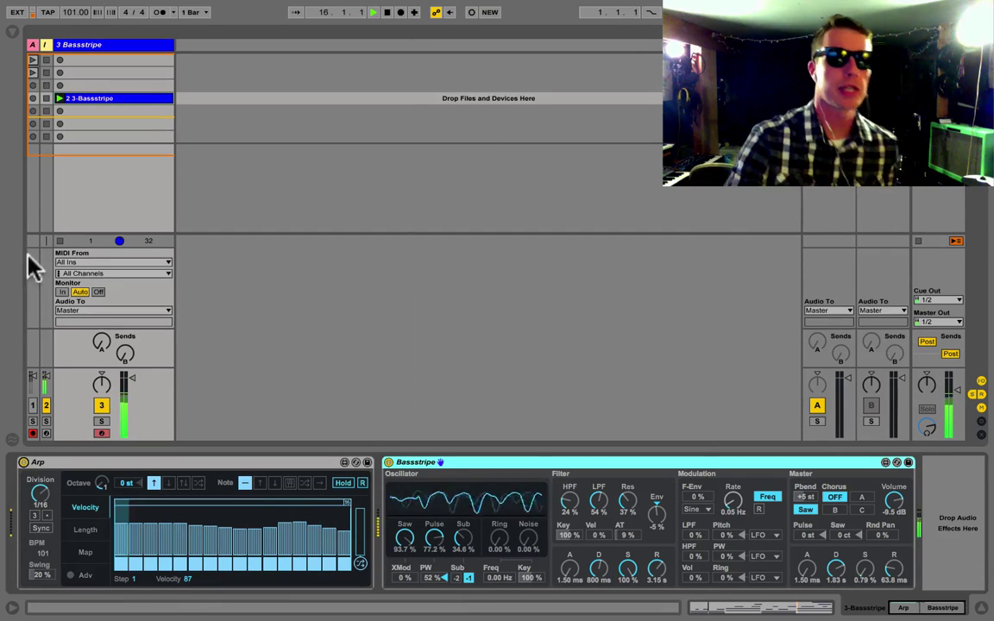
# Show the bassline clip's MIDI notes, then return to the Arp and Bassstripe devices
pyautogui.click(100, 104)
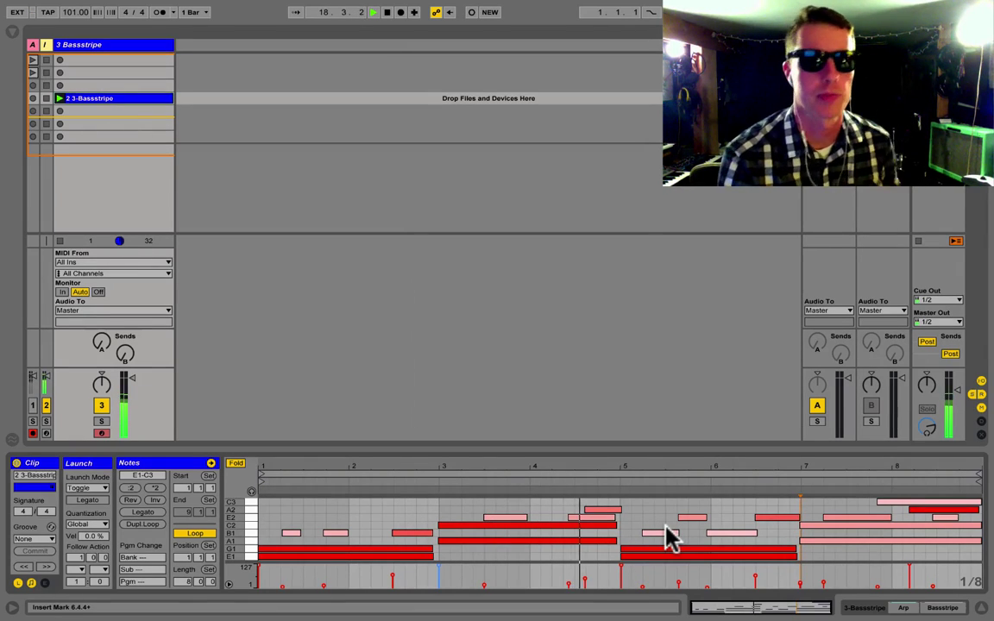
pyautogui.click(122, 44)
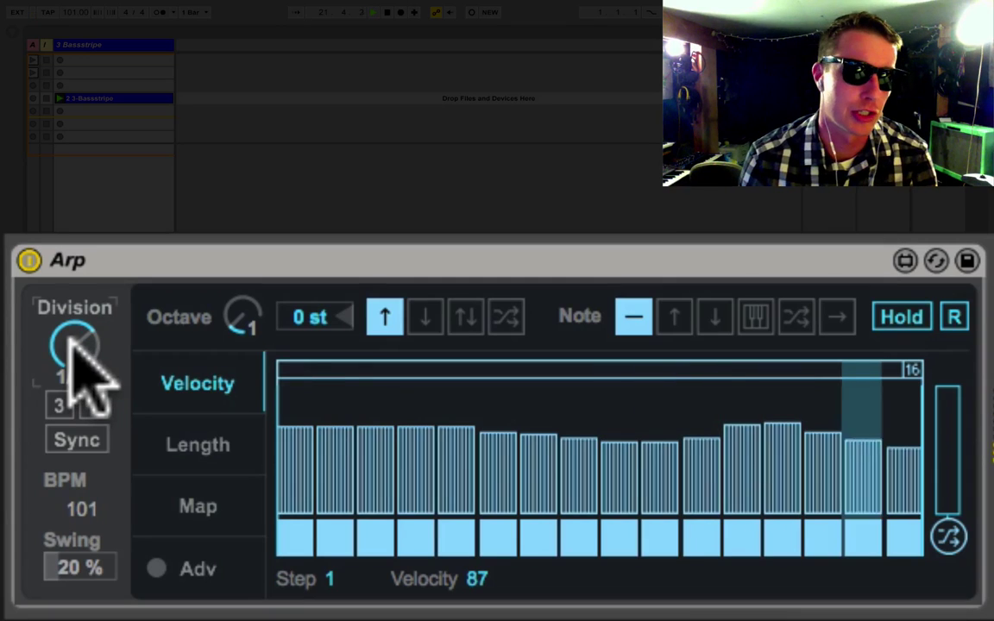
# Audition the Arp at a 1/8 division, toggling triplet and dotted timing on and off
pyautogui.moveTo(75, 346)
pyautogui.mouseDown()
pyautogui.moveTo(74, 366)
pyautogui.moveTo(74, 325)
pyautogui.moveTo(74, 345)
pyautogui.mouseUp()
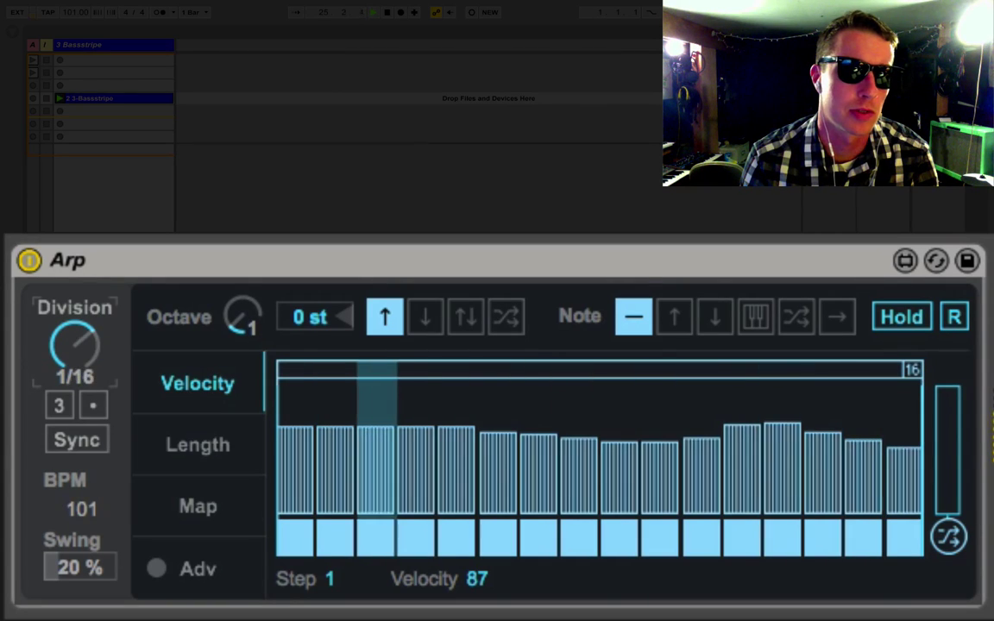
pyautogui.click(62, 405)
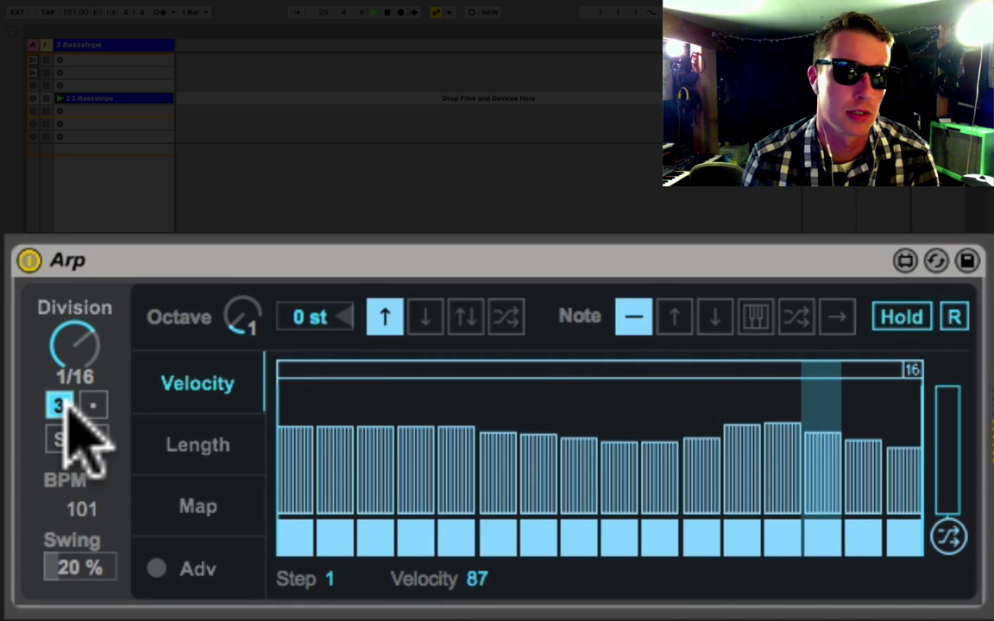
pyautogui.click(63, 407)
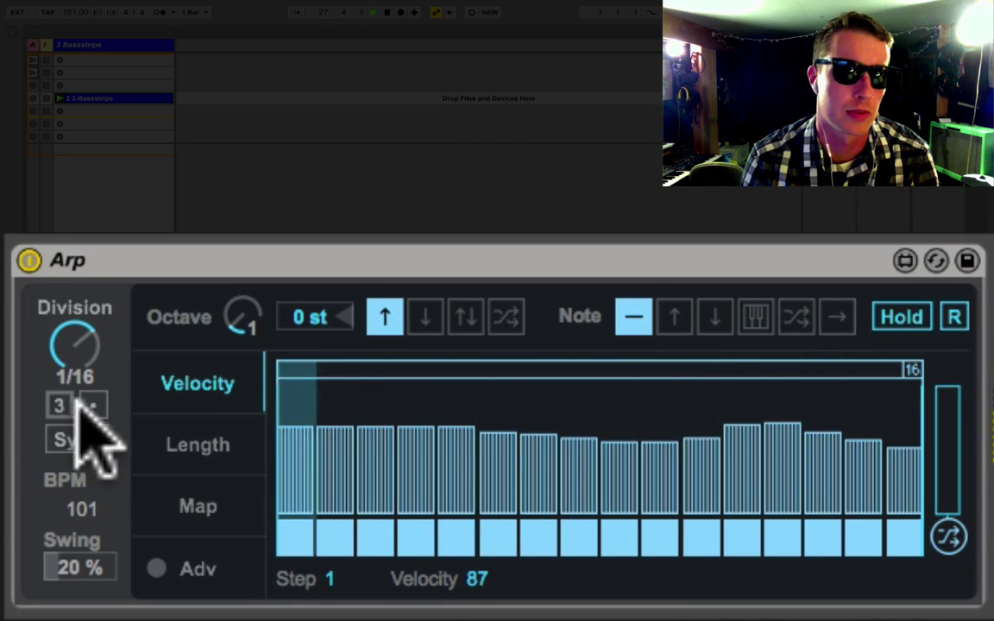
pyautogui.click(92, 403)
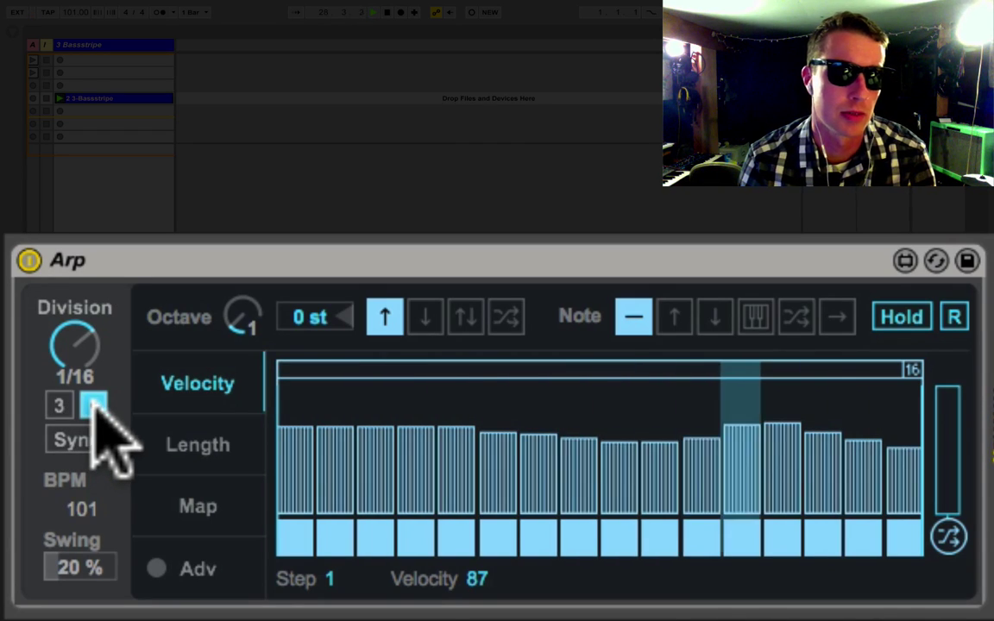
pyautogui.click(92, 404)
# Run the Arp free at an adjusted BPM rate, then sync it back to song tempo
pyautogui.click(82, 440)
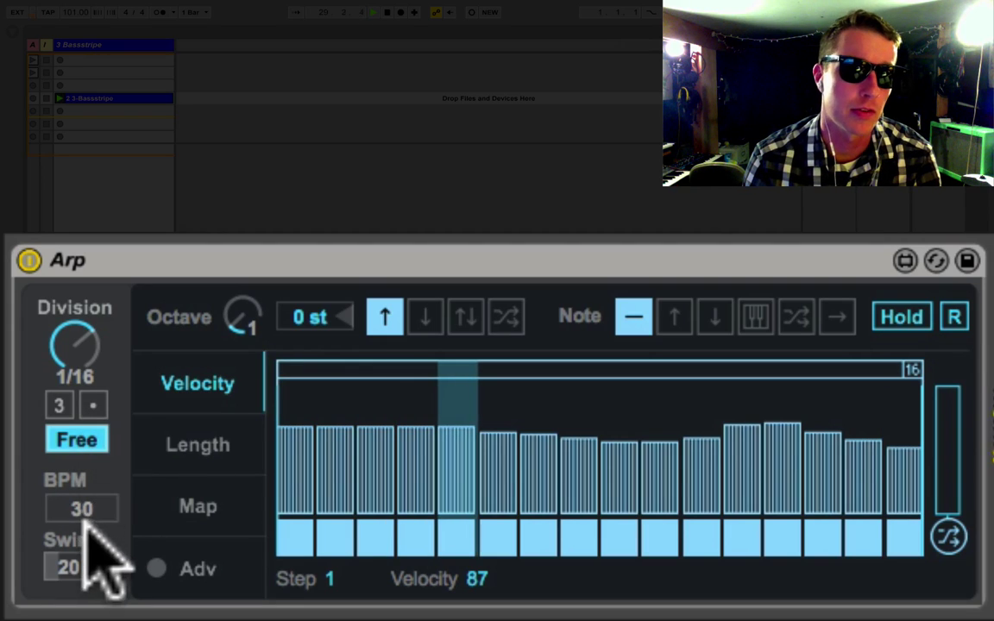
pyautogui.moveTo(80, 502); pyautogui.dragTo(89, 533)
pyautogui.click(77, 440)
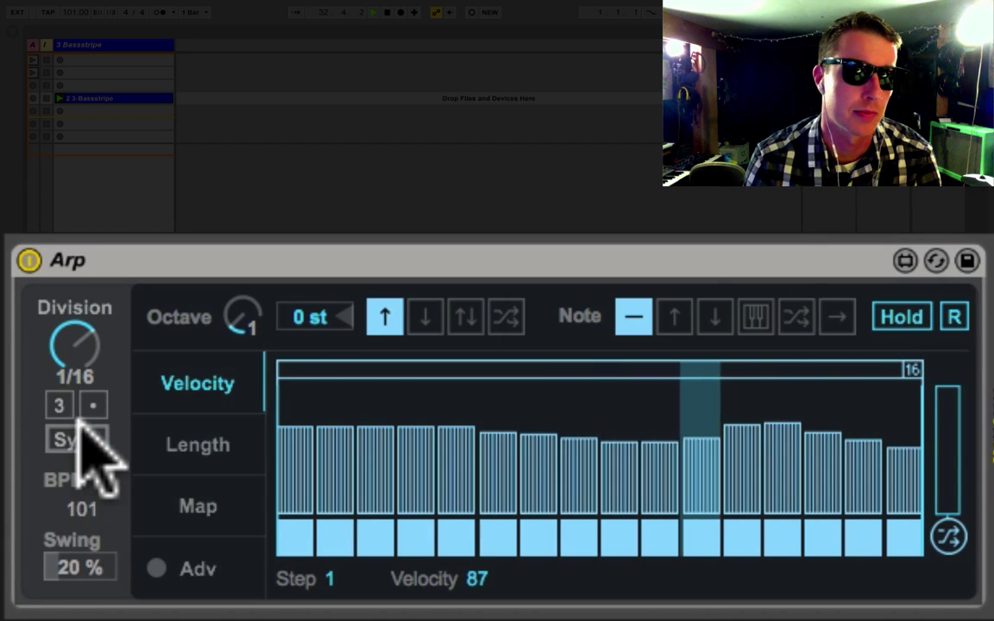
# Sweep the Arp swing up to about 52% and down to 0, settling at 23%
pyautogui.moveTo(84, 572)
pyautogui.mouseDown()
pyautogui.moveTo(84, 503)
pyautogui.moveTo(85, 591)
pyautogui.moveTo(86, 567)
pyautogui.mouseUp()
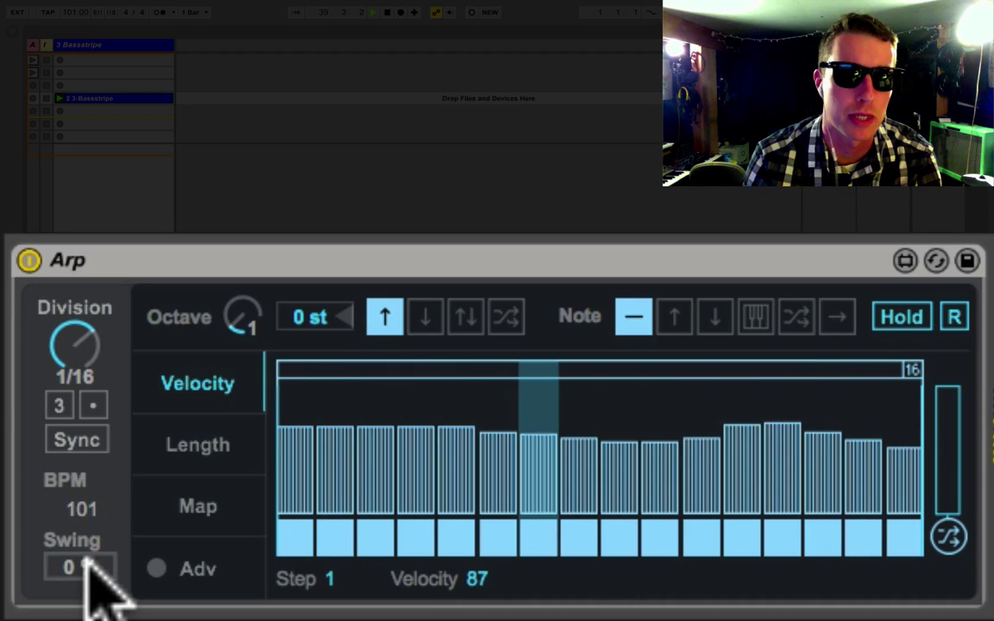
pyautogui.moveTo(87, 566)
pyautogui.mouseDown()
pyautogui.moveTo(86, 547)
pyautogui.moveTo(86, 569)
pyautogui.mouseUp()
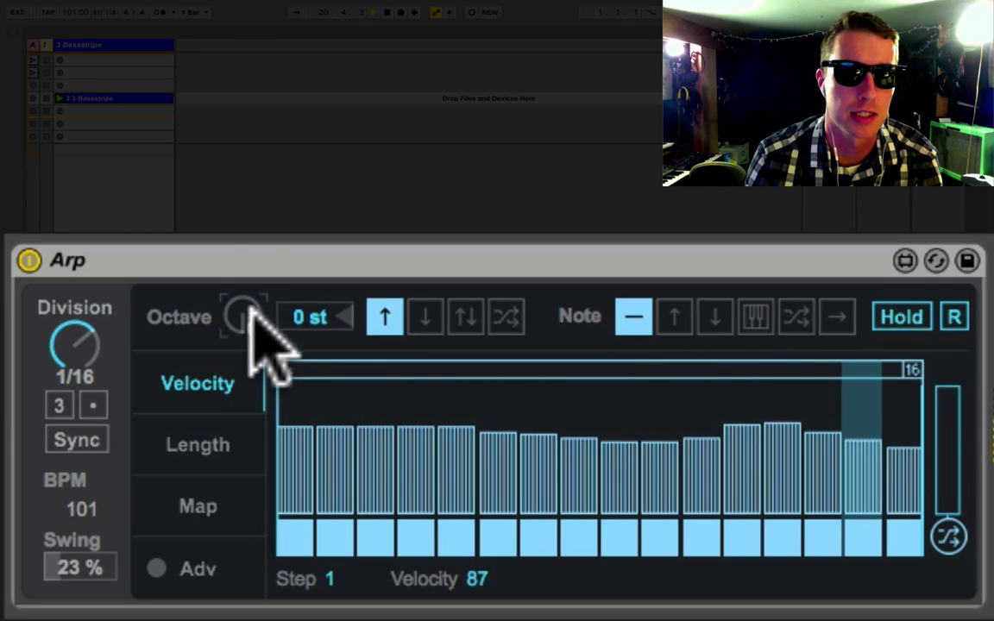
# Spread the Arp over 2 octaves and try a transposition before resetting it to 0 st
pyautogui.moveTo(244, 321)
pyautogui.mouseDown()
pyautogui.moveTo(244, 304)
pyautogui.moveTo(244, 332)
pyautogui.moveTo(251, 274)
pyautogui.moveTo(250, 326)
pyautogui.mouseUp()
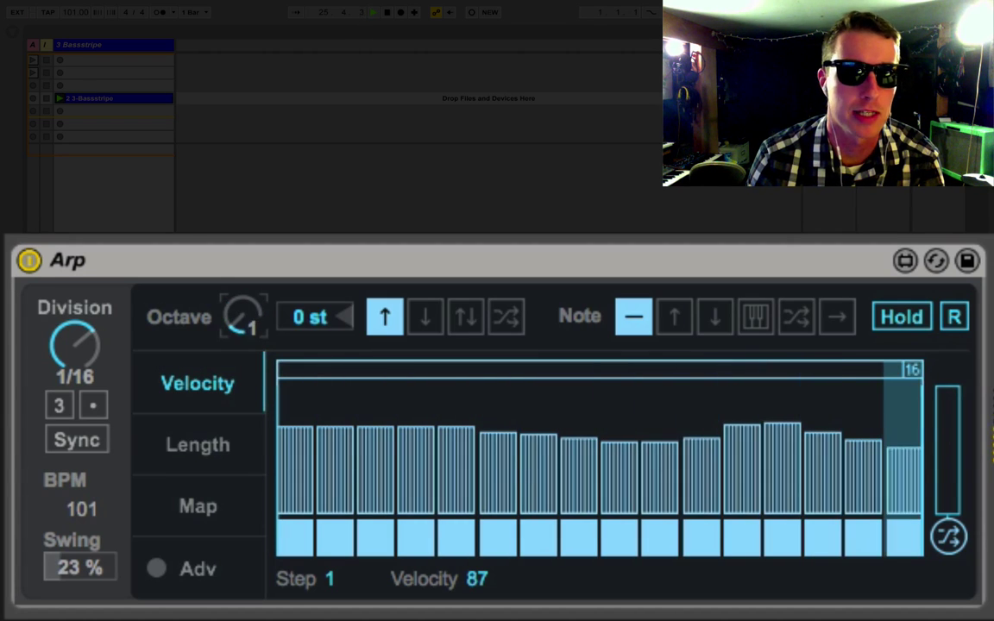
pyautogui.moveTo(315, 313); pyautogui.dragTo(315, 297)
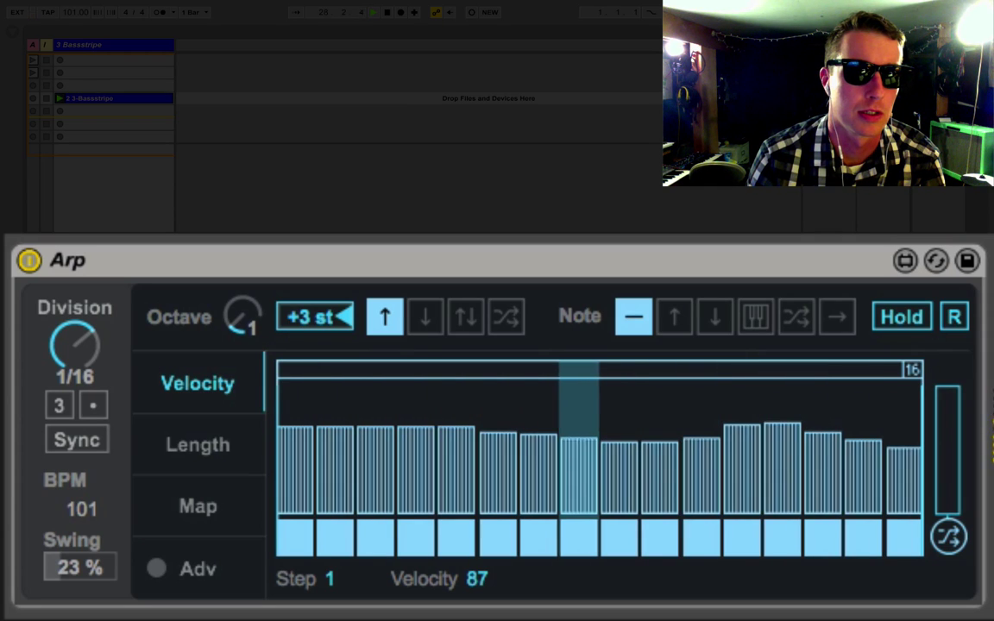
pyautogui.press('Delete')
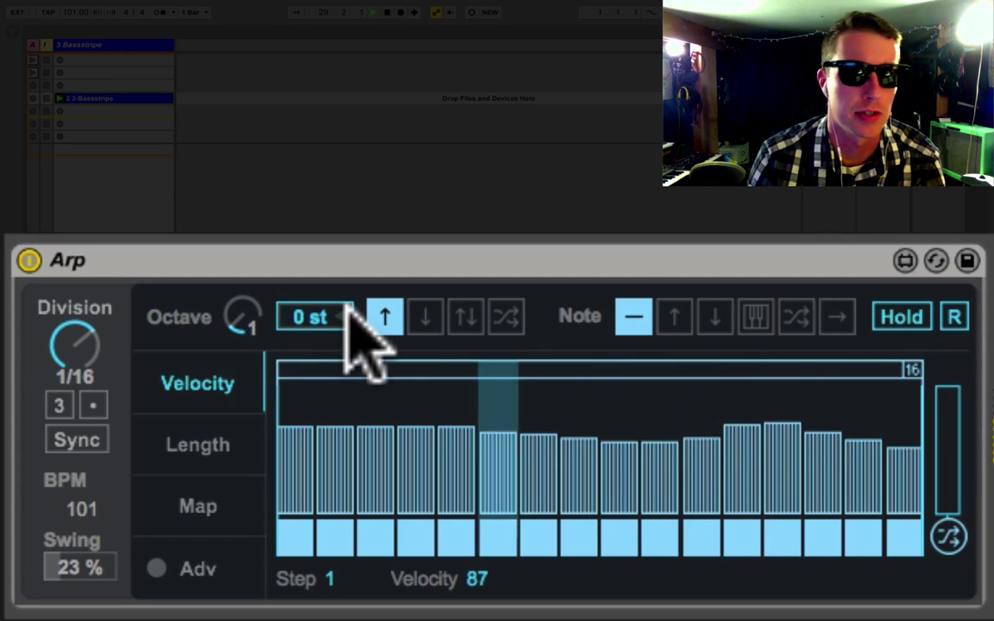
# Audition Down, Up-Down and Random directions at 4 octaves, ending on Up with a 1-octave range
pyautogui.click(422, 314)
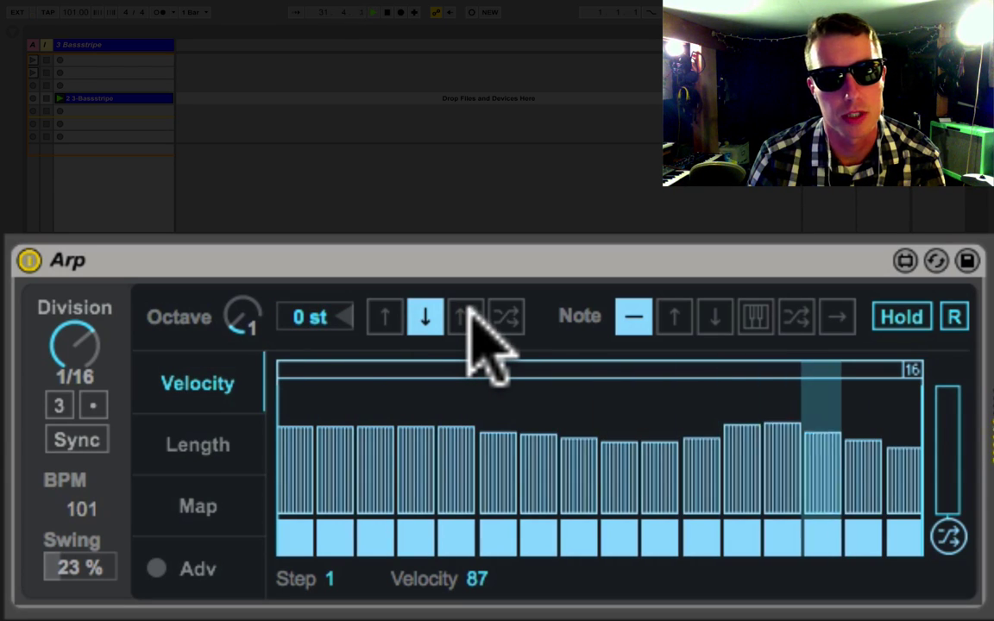
pyautogui.moveTo(244, 321)
pyautogui.mouseDown()
pyautogui.moveTo(244, 298)
pyautogui.moveTo(240, 321)
pyautogui.mouseUp()
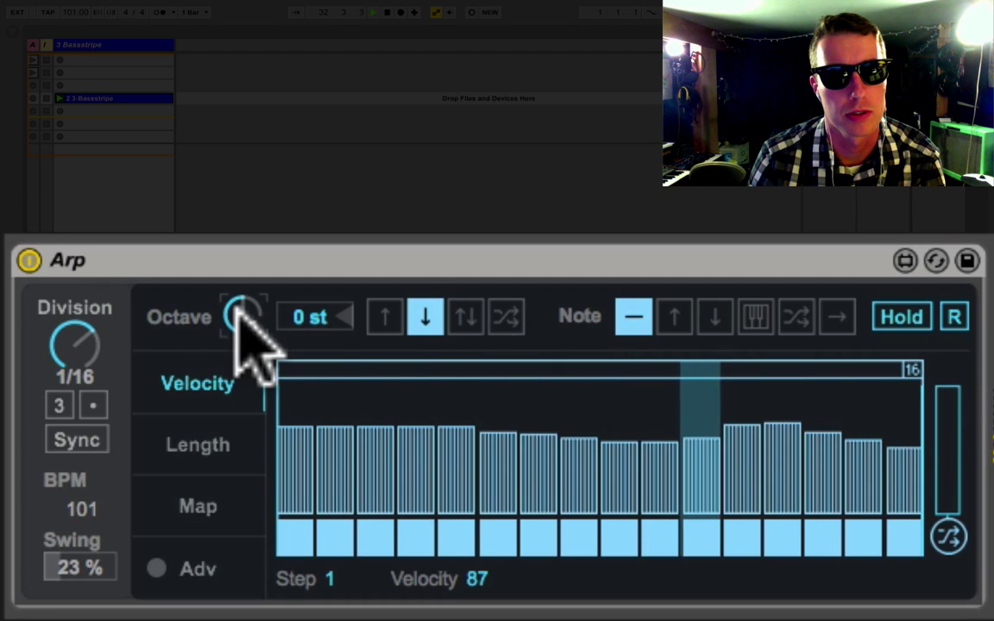
pyautogui.click(466, 317)
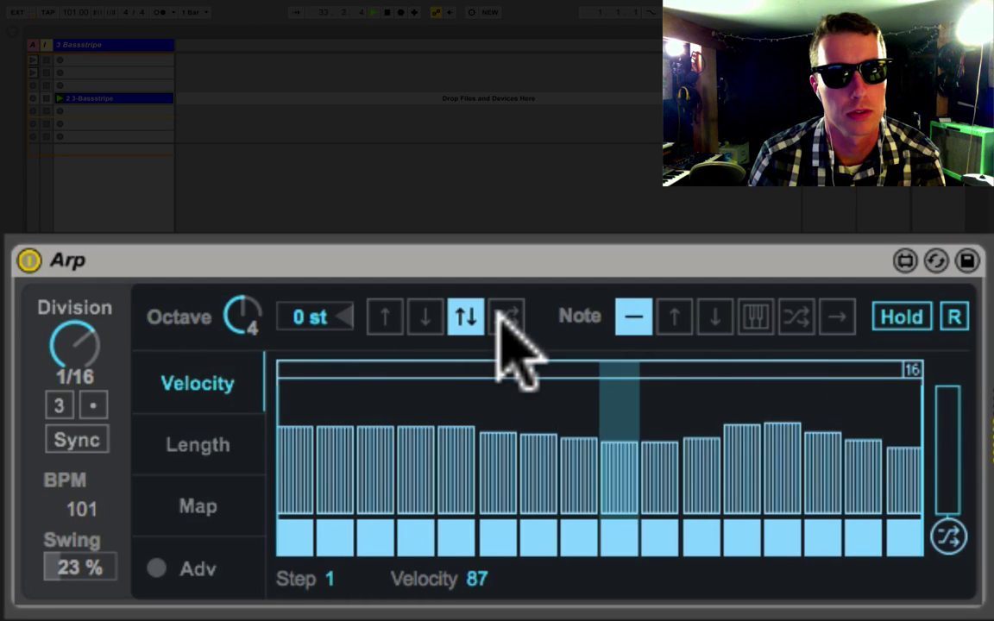
pyautogui.click(506, 317)
pyautogui.click(384, 316)
pyautogui.moveTo(240, 312); pyautogui.dragTo(239, 341)
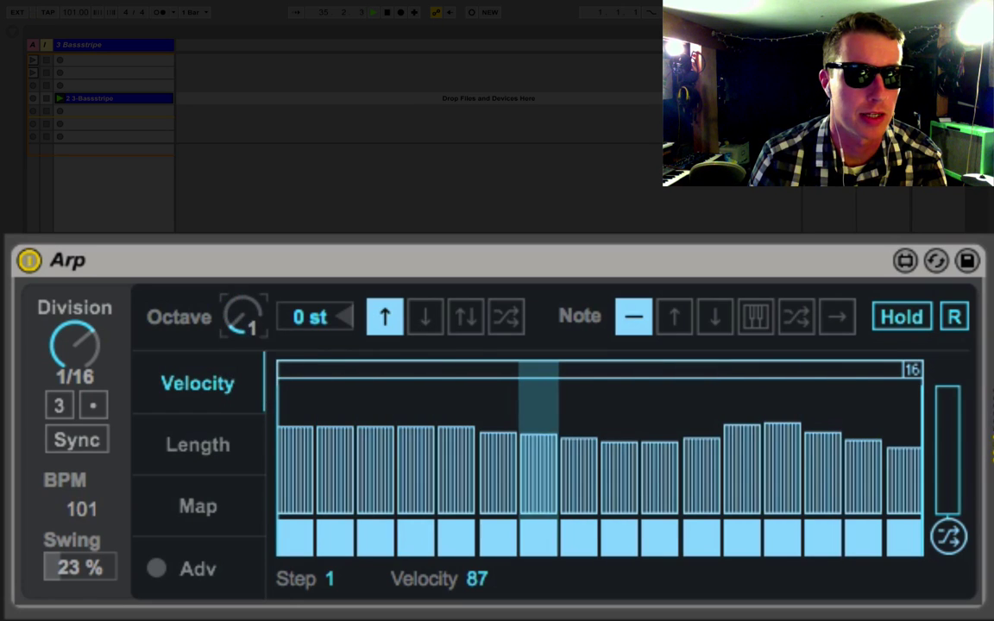
pyautogui.click(670, 318)
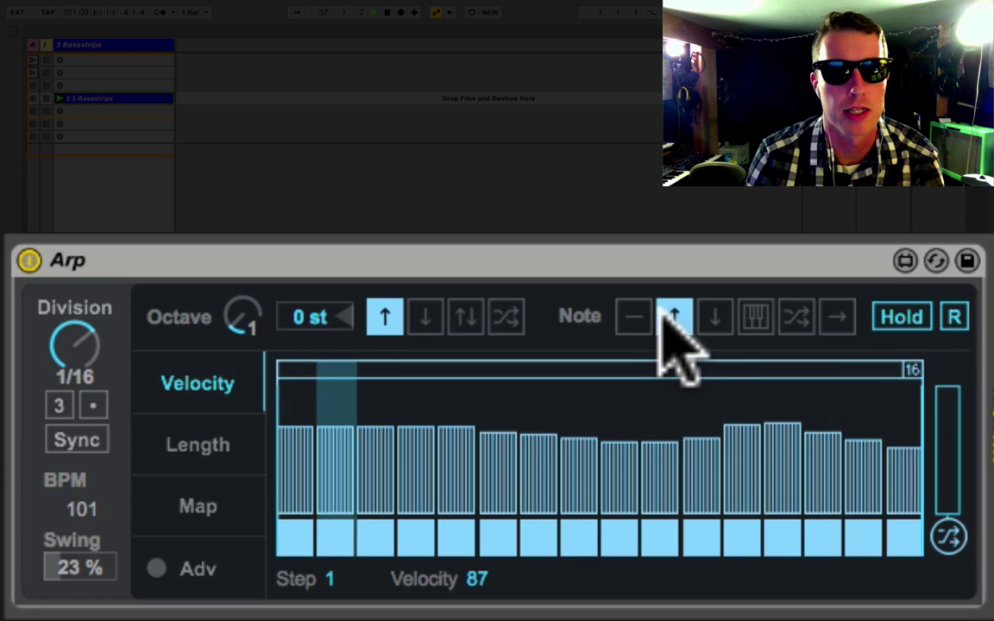
pyautogui.click(720, 317)
pyautogui.click(756, 317)
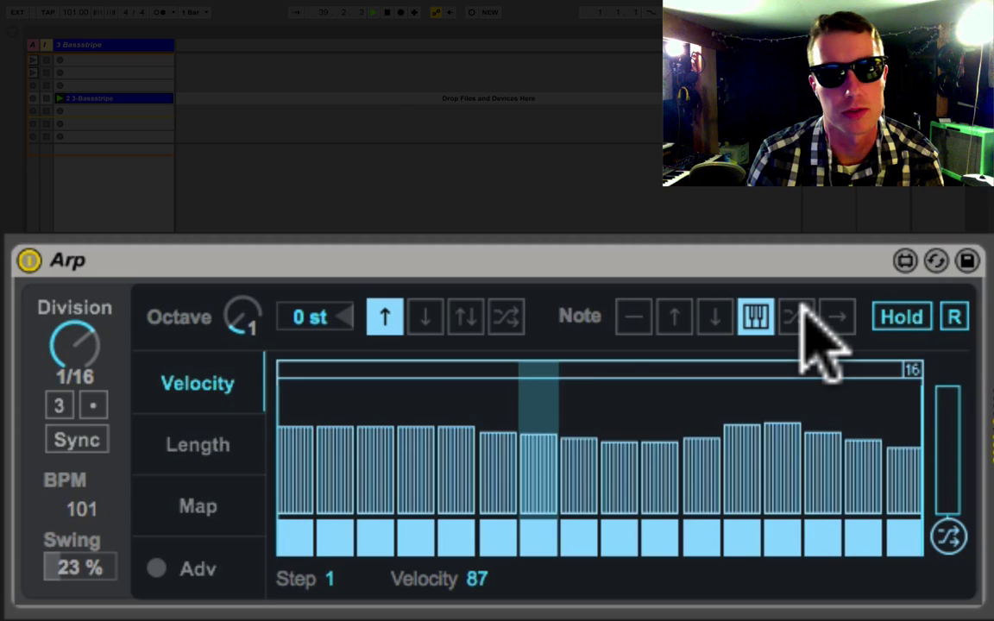
pyautogui.click(801, 320)
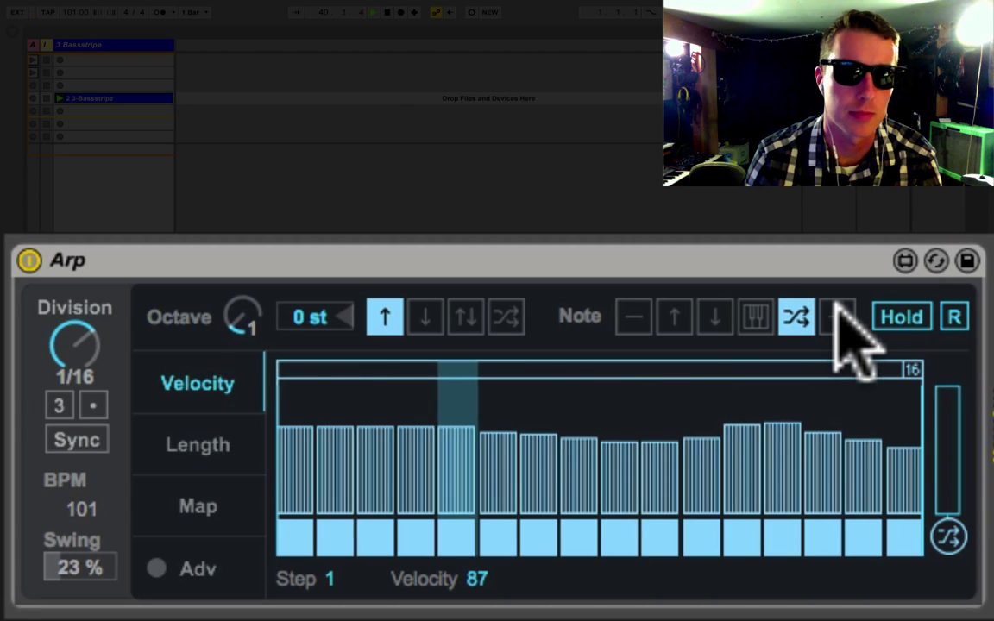
pyautogui.click(837, 317)
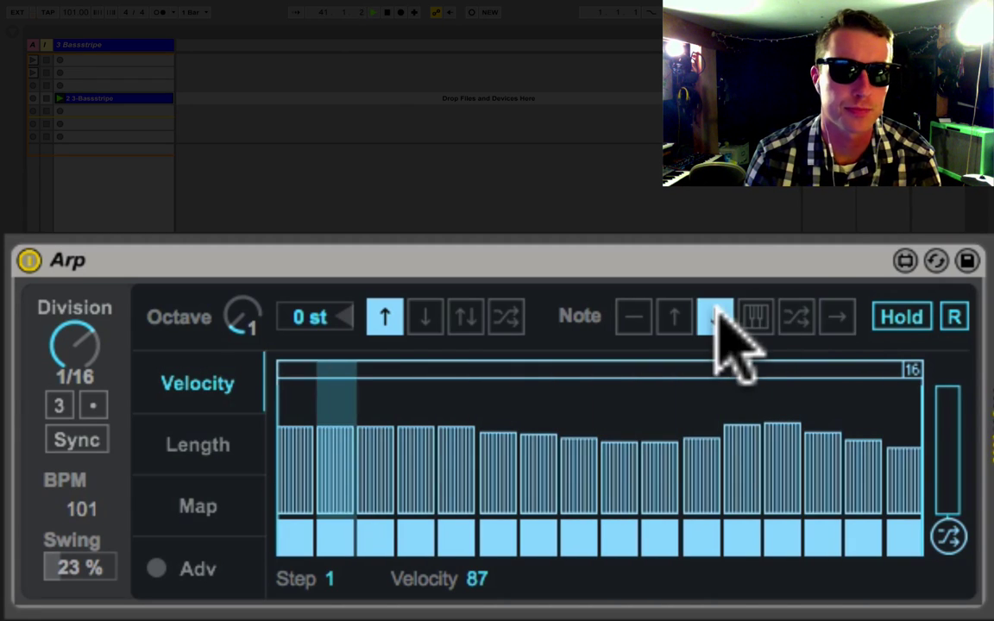
pyautogui.click(754, 318)
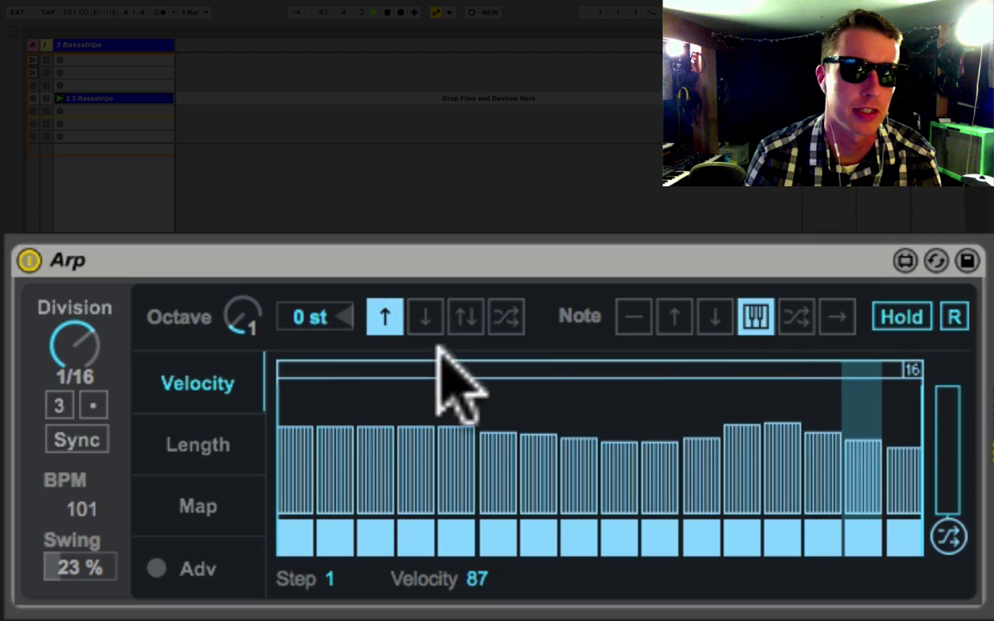
pyautogui.moveTo(98, 332); pyautogui.dragTo(97, 319)
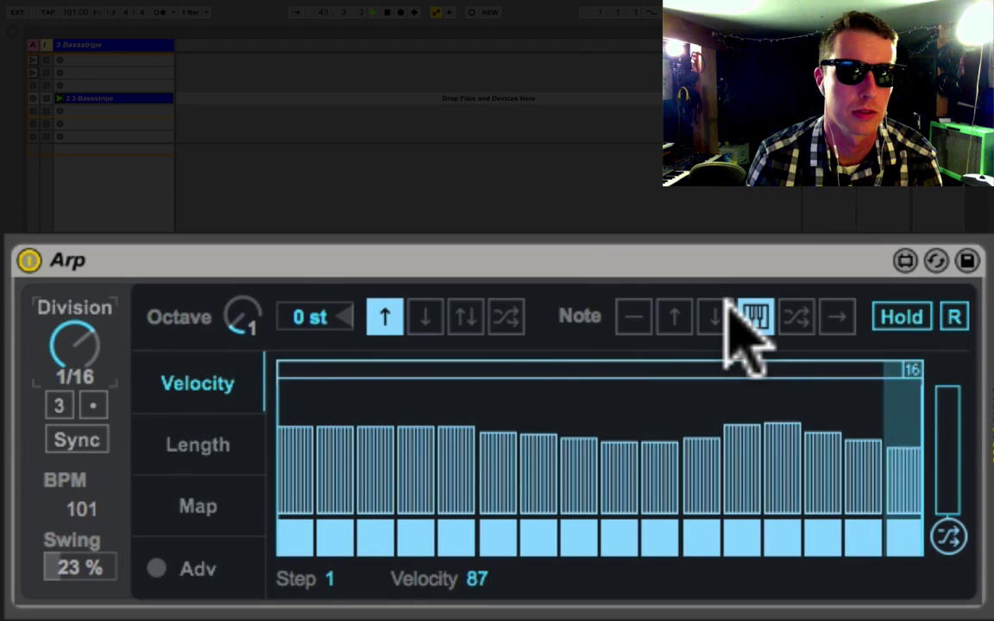
# Turn note ordering off, toggle Hold on then off, and audition shorter step lengths before restoring 16
pyautogui.click(632, 317)
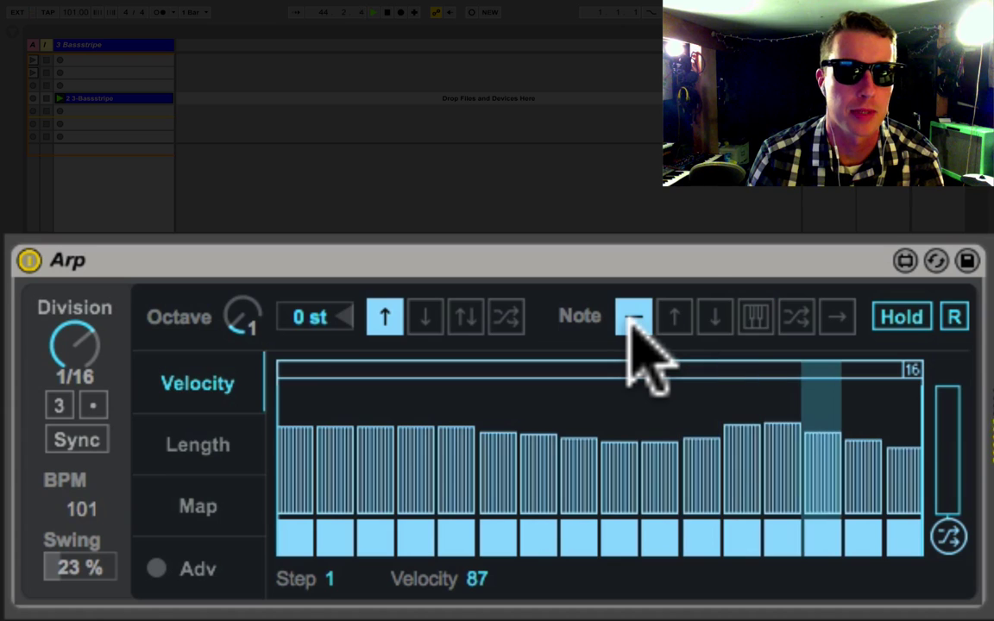
pyautogui.click(920, 318)
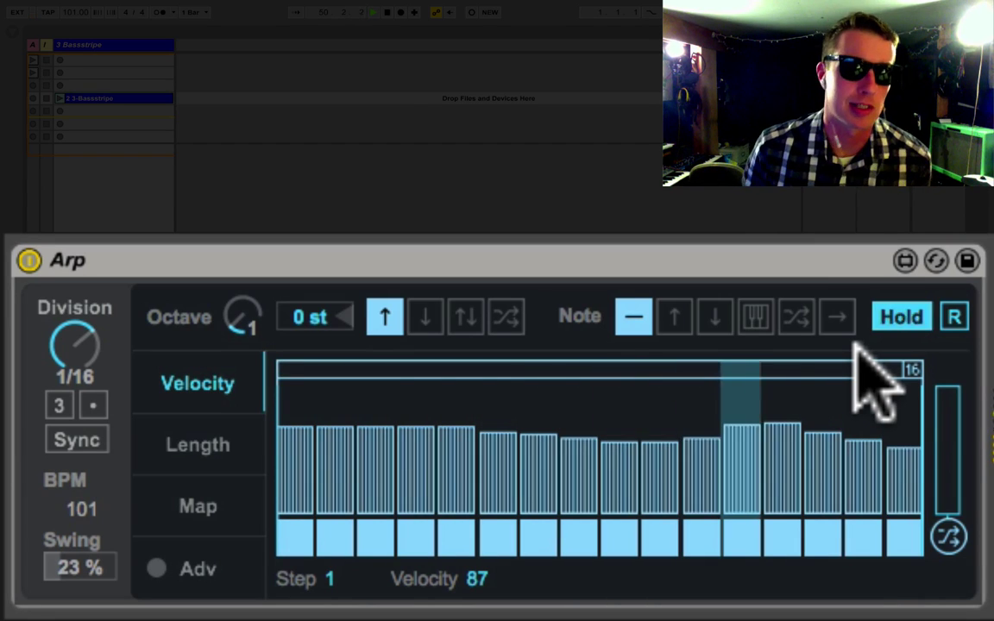
pyautogui.click(905, 323)
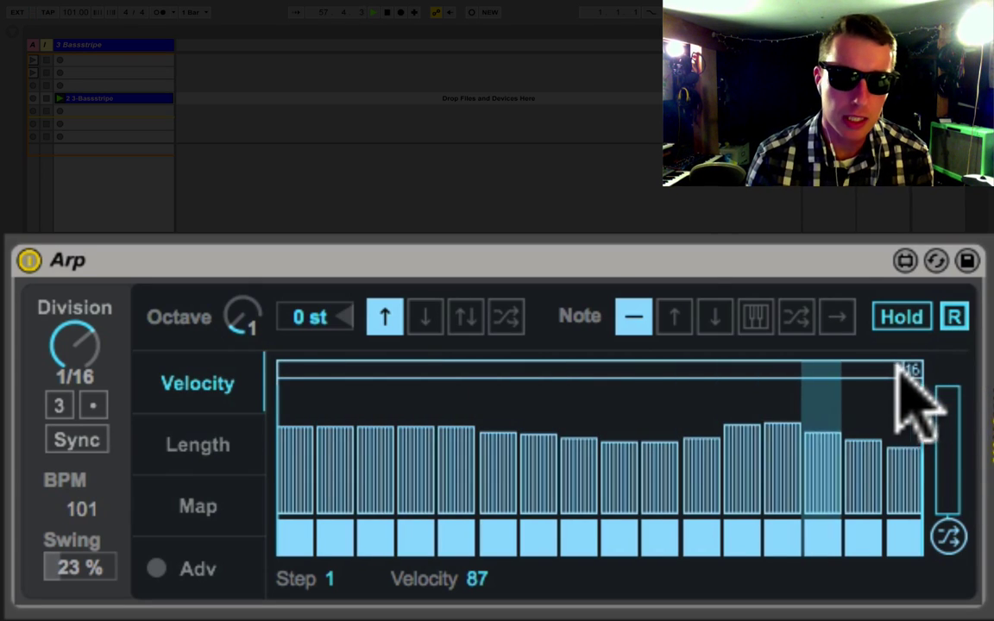
pyautogui.moveTo(914, 371); pyautogui.dragTo(296, 371)
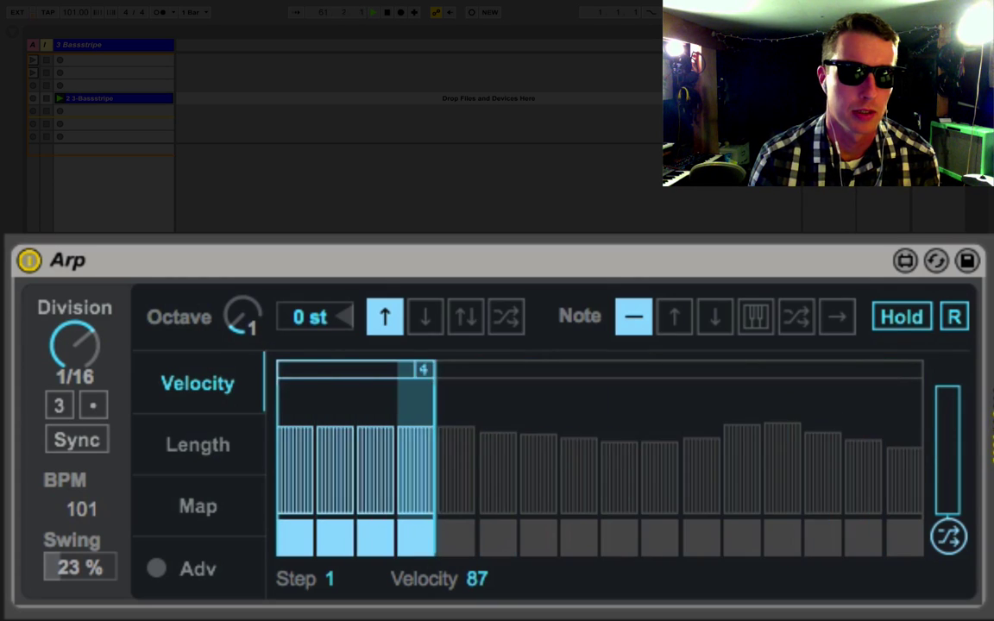
pyautogui.moveTo(423, 371)
pyautogui.mouseDown()
pyautogui.moveTo(300, 372)
pyautogui.moveTo(912, 371)
pyautogui.mouseUp()
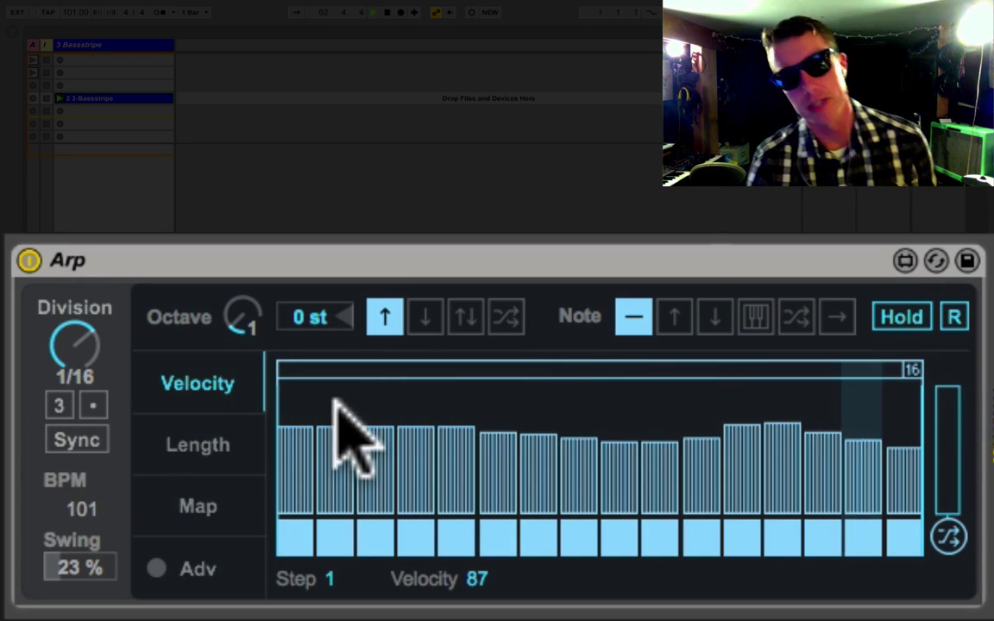
# Preview the Arp's Length and Map pattern pages, then return to Velocity
pyautogui.click(211, 433)
pyautogui.click(212, 384)
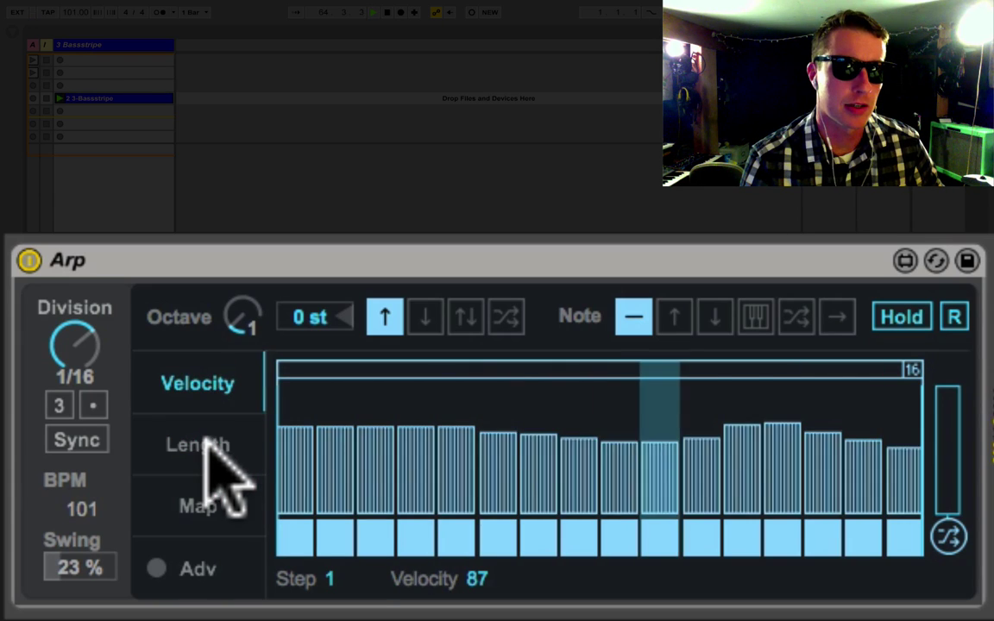
pyautogui.click(227, 440)
pyautogui.click(226, 509)
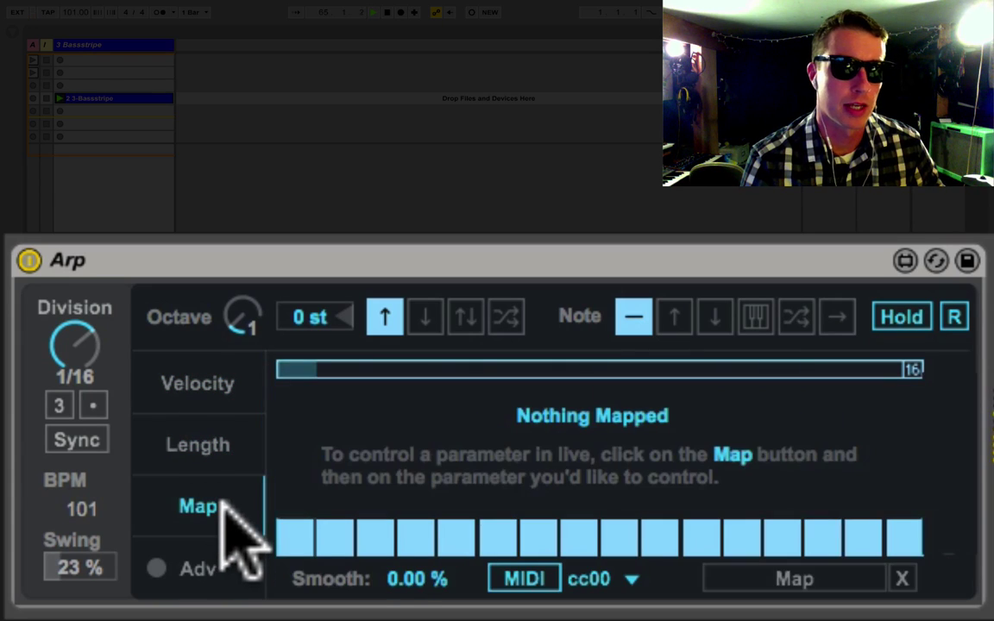
pyautogui.click(214, 400)
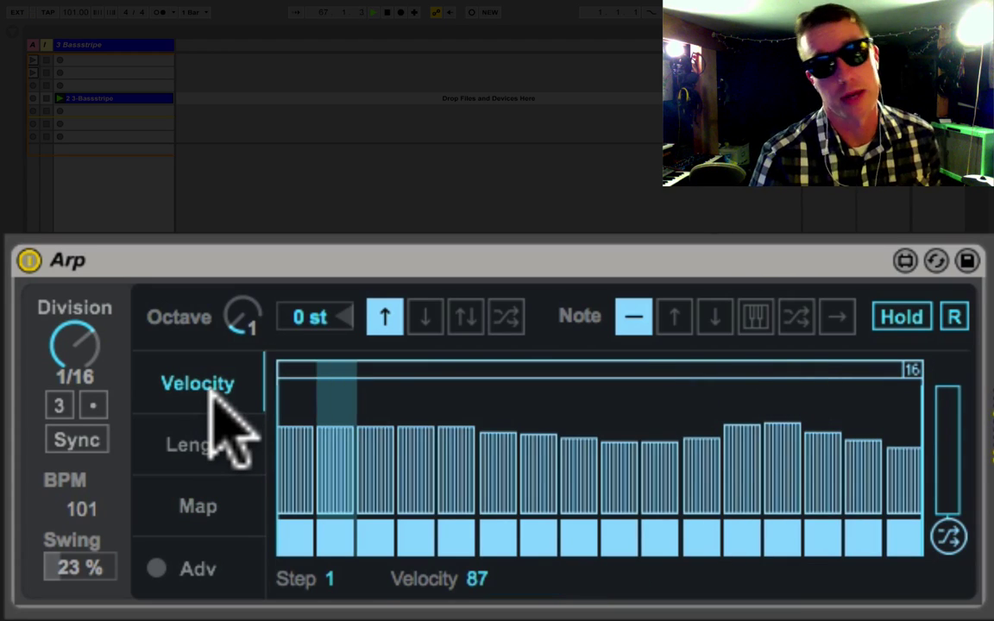
# Redraw the opening velocity steps: step 2 near zero, step 3 at 127, step 4 quiet, step 5 raised
pyautogui.moveTo(295, 443); pyautogui.dragTo(295, 349)
pyautogui.moveTo(337, 416); pyautogui.dragTo(355, 498)
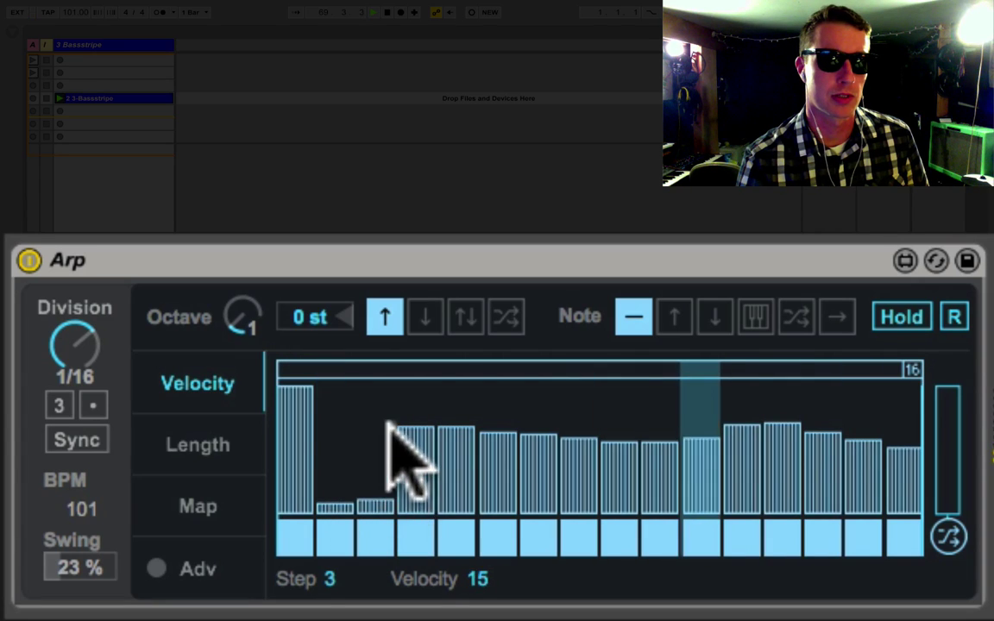
pyautogui.moveTo(390, 412); pyautogui.dragTo(383, 359)
pyautogui.moveTo(421, 475)
pyautogui.mouseDown()
pyautogui.moveTo(461, 444)
pyautogui.moveTo(461, 396)
pyautogui.moveTo(484, 388)
pyautogui.moveTo(502, 424)
pyautogui.moveTo(508, 499)
pyautogui.mouseUp()
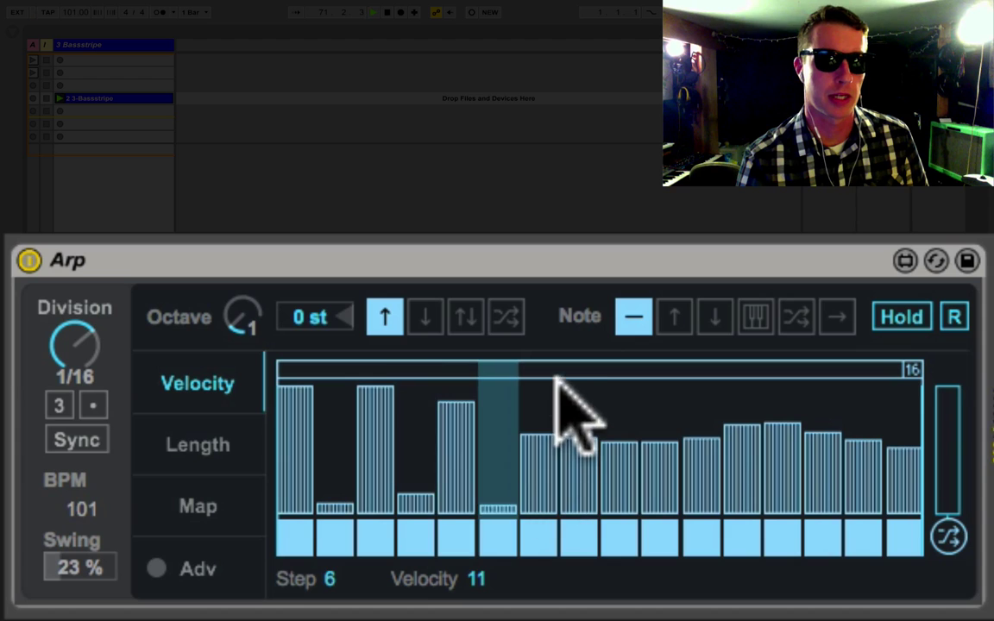
# Set the remaining velocities: steps 7–8 and 10 at 127, step 9 at 69, step 12 at 22, steps 14–15 full
pyautogui.moveTo(561, 382)
pyautogui.mouseDown()
pyautogui.moveTo(585, 410)
pyautogui.moveTo(592, 476)
pyautogui.mouseUp()
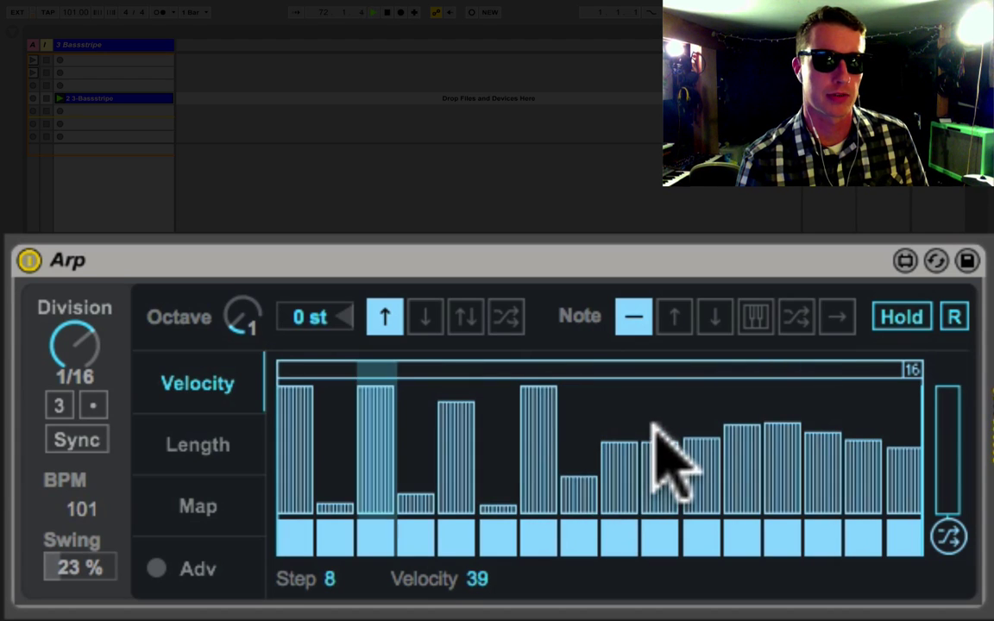
pyautogui.moveTo(652, 399)
pyautogui.mouseDown()
pyautogui.moveTo(652, 357)
pyautogui.moveTo(618, 469)
pyautogui.moveTo(616, 441)
pyautogui.mouseUp()
pyautogui.moveTo(741, 457); pyautogui.dragTo(733, 494)
pyautogui.moveTo(822, 403)
pyautogui.mouseDown()
pyautogui.moveTo(832, 333)
pyautogui.moveTo(871, 422)
pyautogui.moveTo(881, 406)
pyautogui.mouseUp()
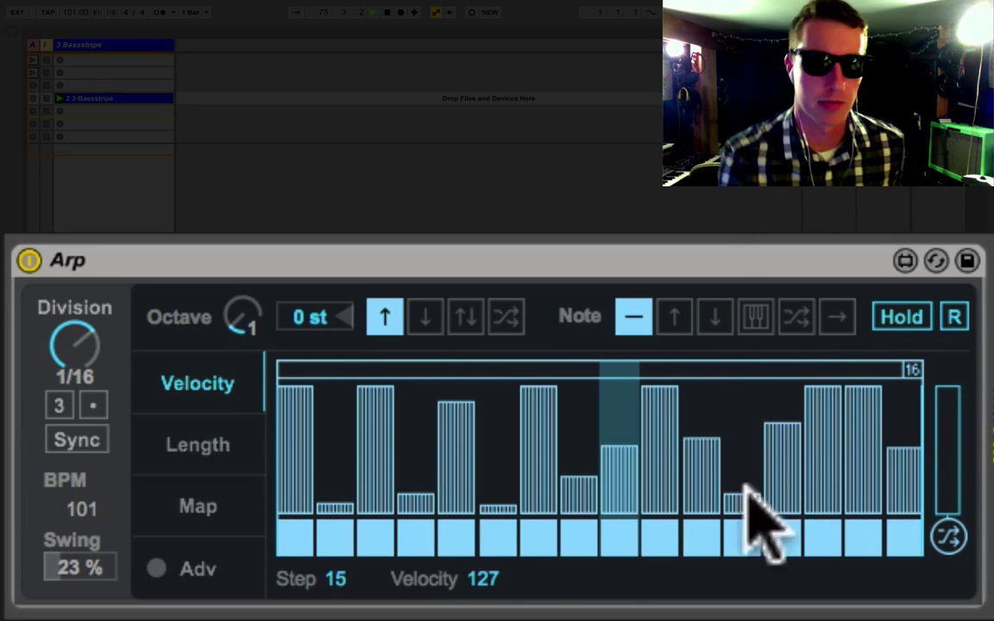
# Switch off steps 2, 5, 7, 11 and 14, then re-enable 14, 11 and 7
pyautogui.click(337, 535)
pyautogui.click(457, 535)
pyautogui.click(539, 533)
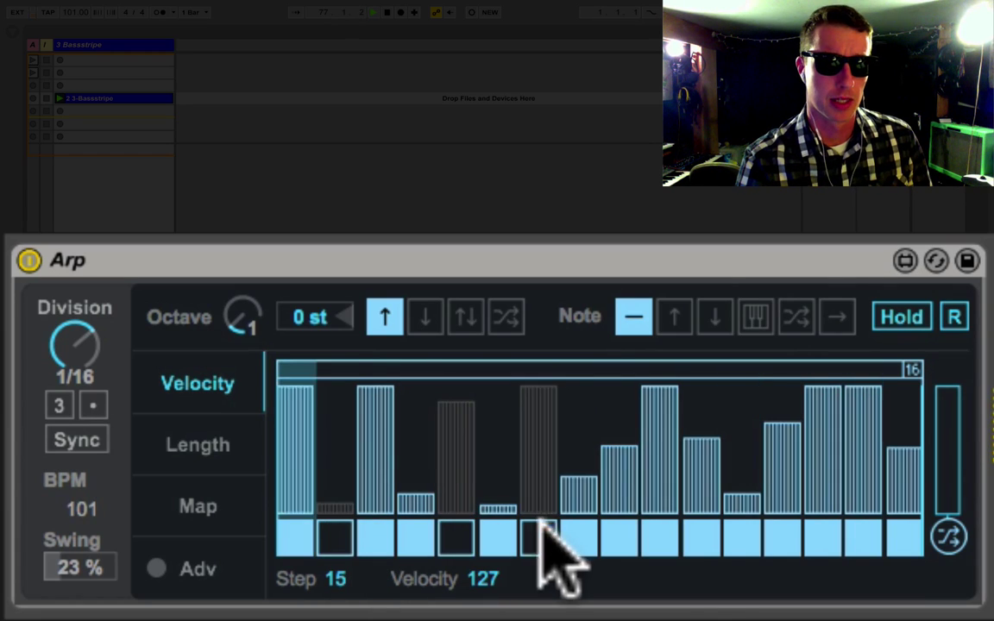
pyautogui.click(701, 535)
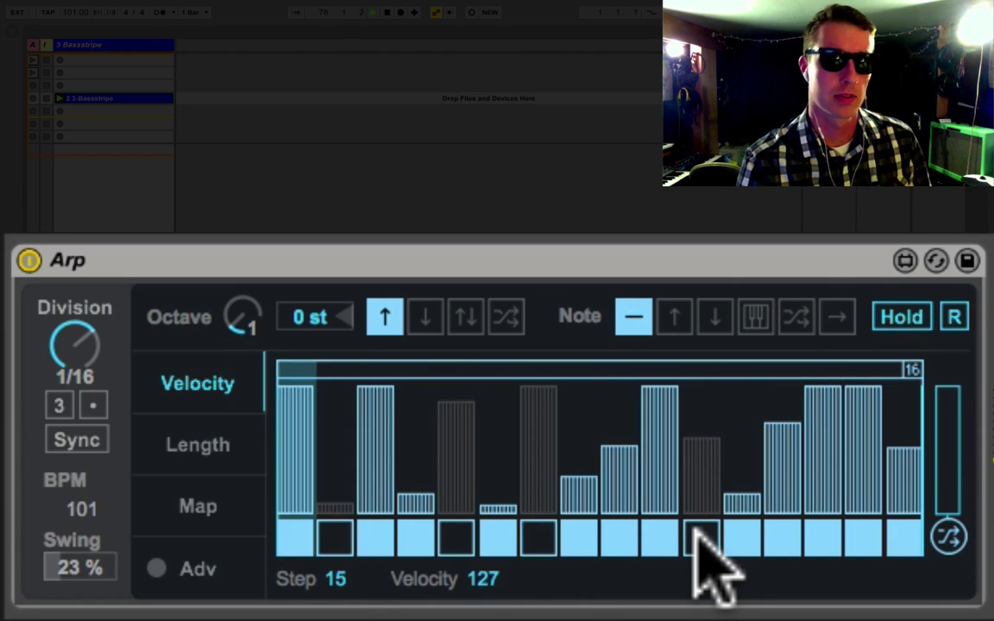
pyautogui.click(820, 537)
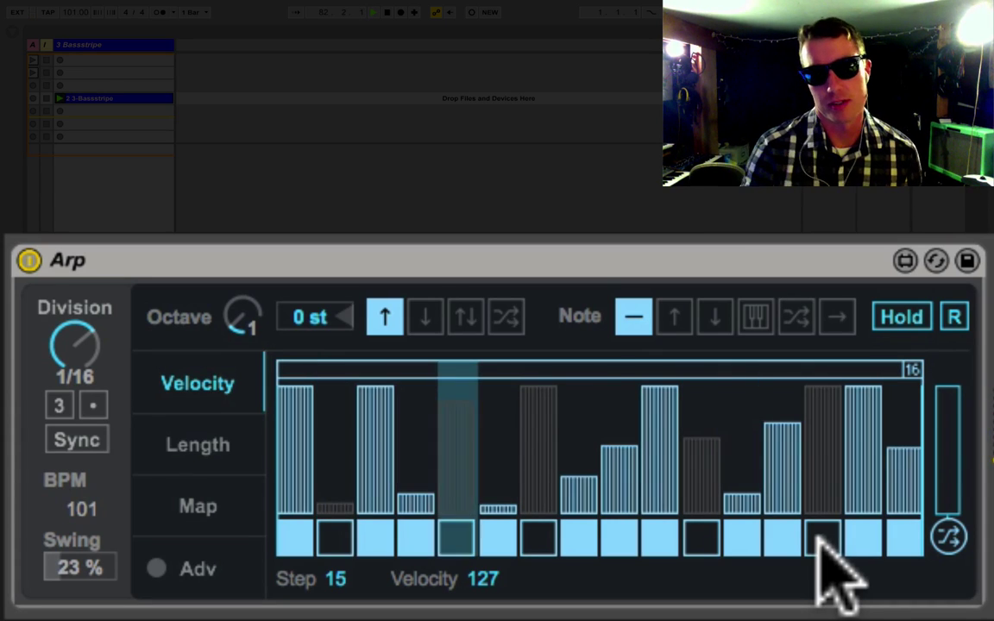
pyautogui.click(819, 536)
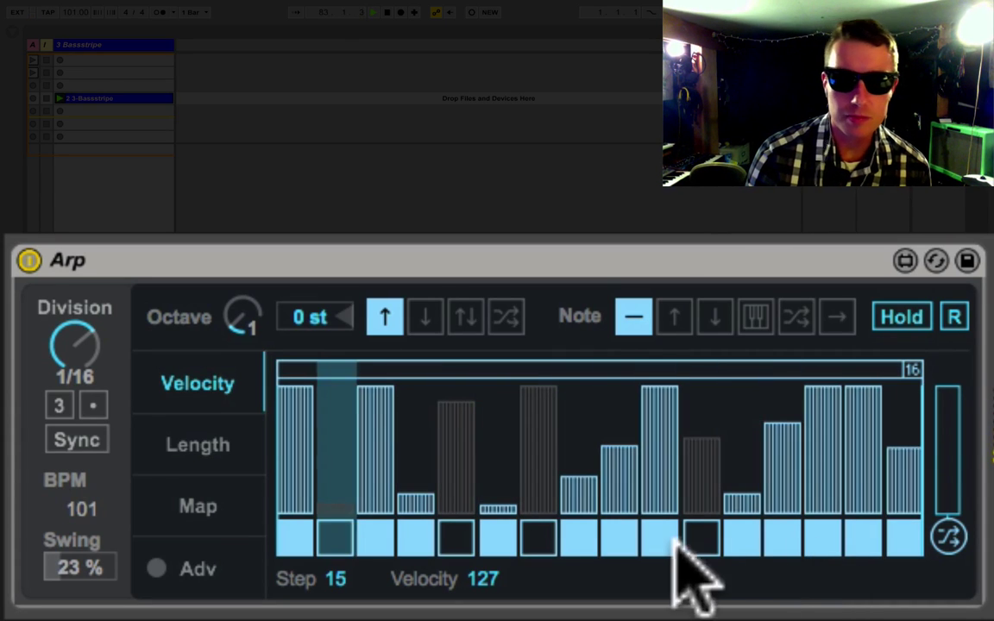
pyautogui.click(703, 537)
pyautogui.click(542, 537)
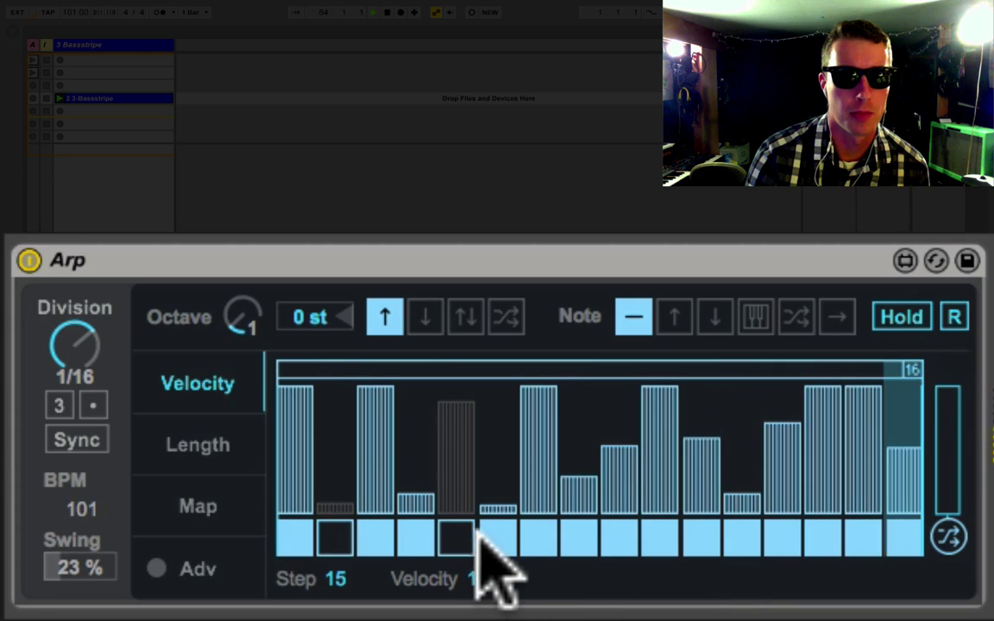
# Switch off Arp steps 10 and 12 and select the 3 Bassstripe track
pyautogui.click(661, 537)
pyautogui.click(742, 537)
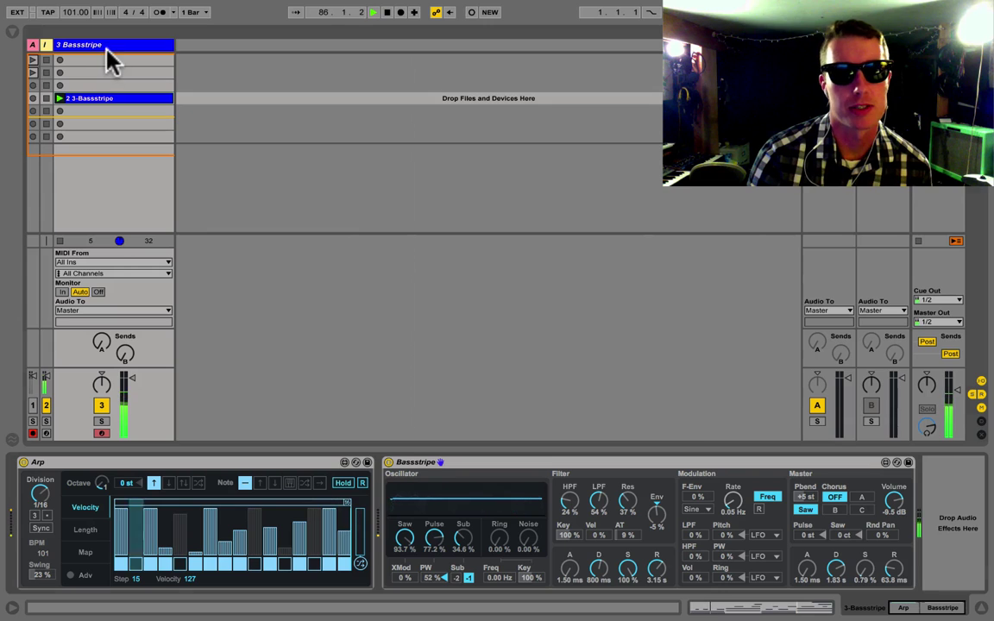
pyautogui.click(105, 48)
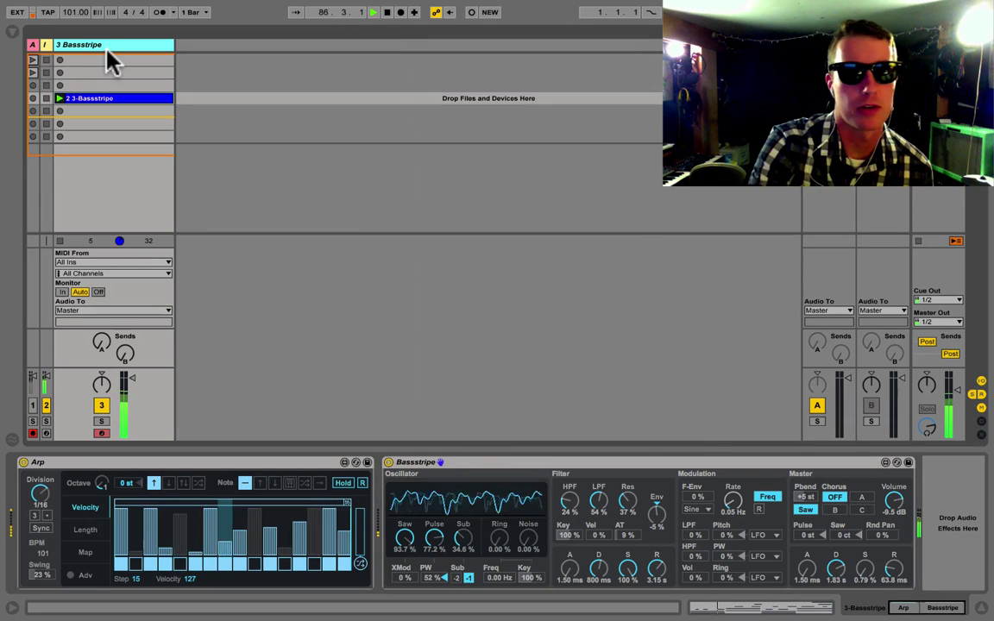
# Add a new audio track fed from 3-Bassstripe and arm it for recording
pyautogui.hotkey('ctrl', 't')
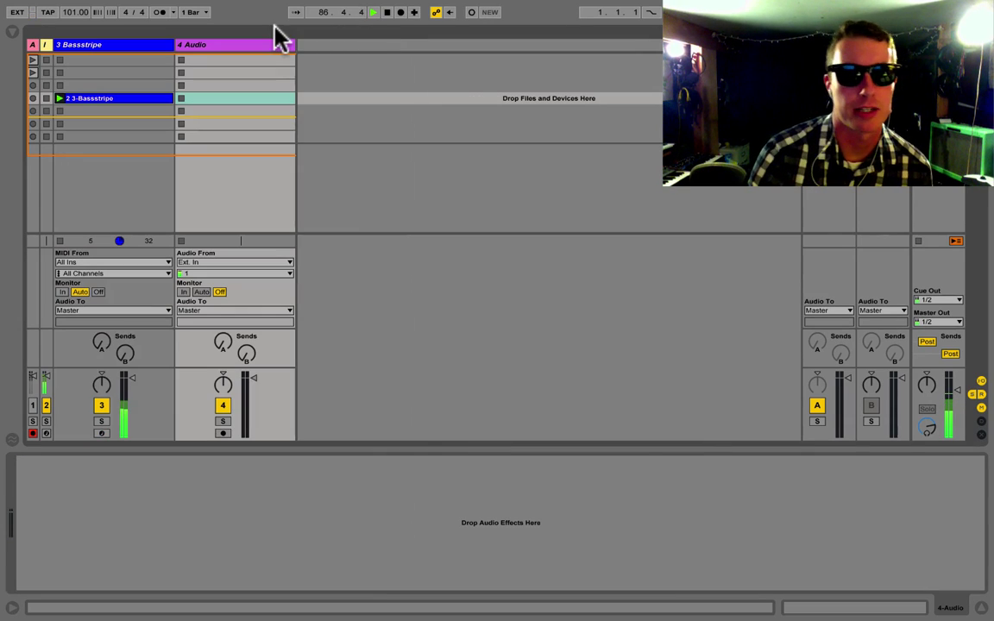
pyautogui.click(221, 262)
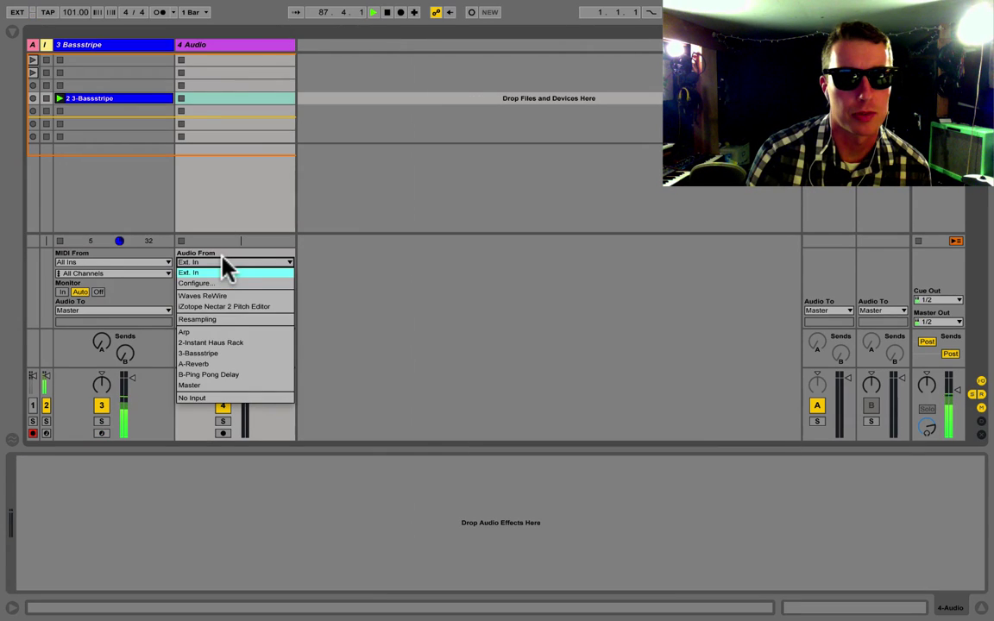
pyautogui.click(227, 354)
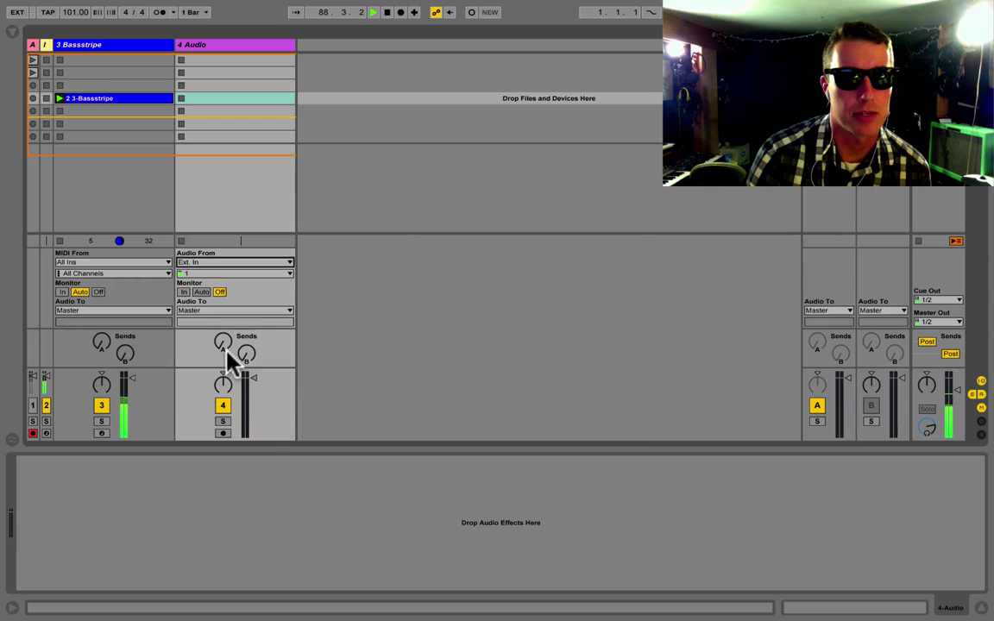
pyautogui.click(223, 433)
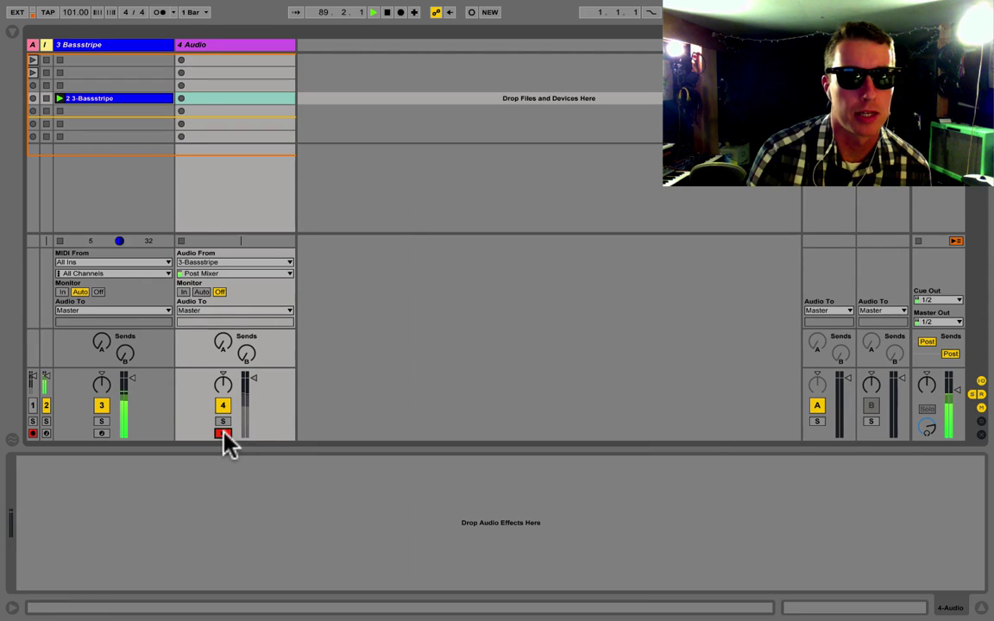
# Record the arpeggiated bass into a clip on the 4 Audio track, then stop it
pyautogui.click(181, 60)
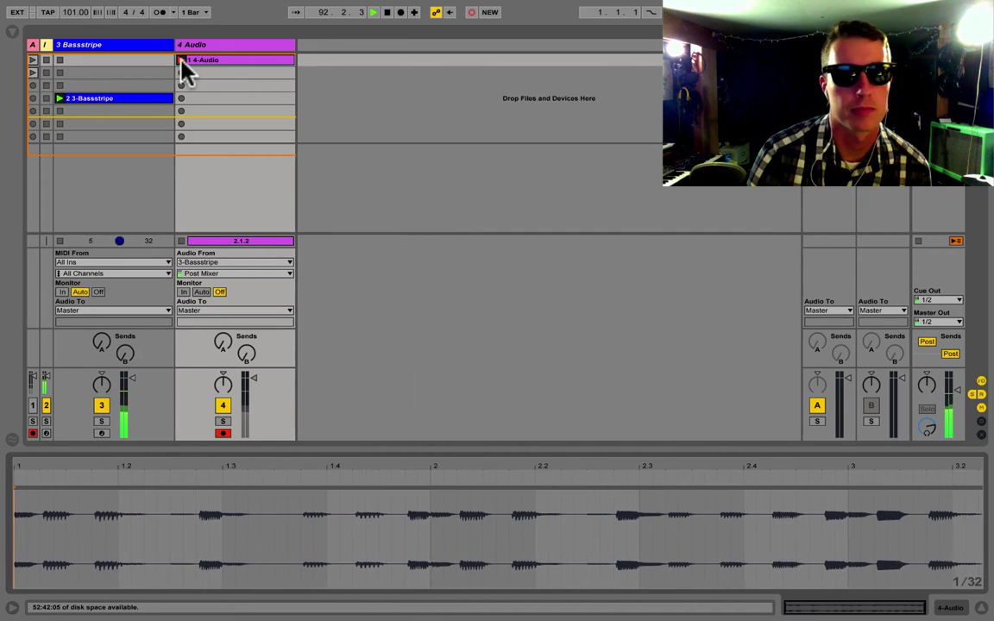
pyautogui.click(180, 60)
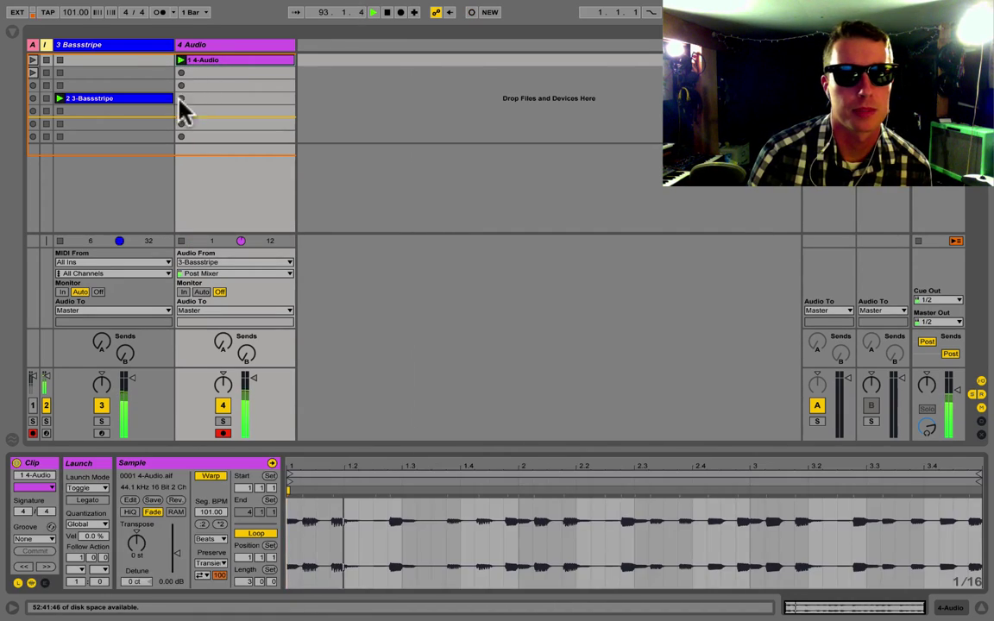
pyautogui.click(182, 241)
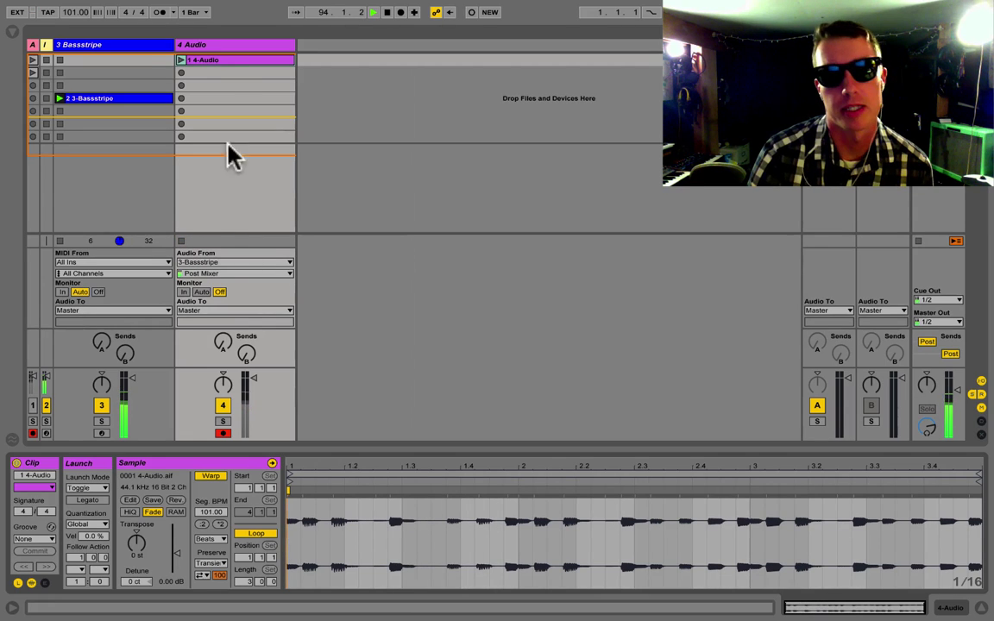
# Show the Bassstripe devices, switch Arp step 14 back on, and select the 4 Audio track
pyautogui.click(143, 46)
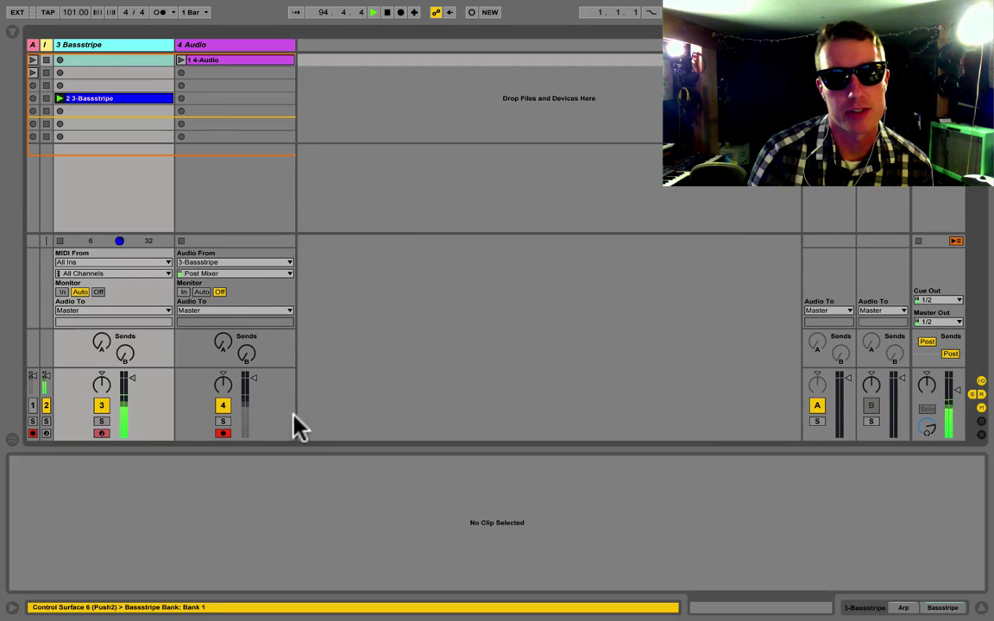
pyautogui.doubleClick(146, 41)
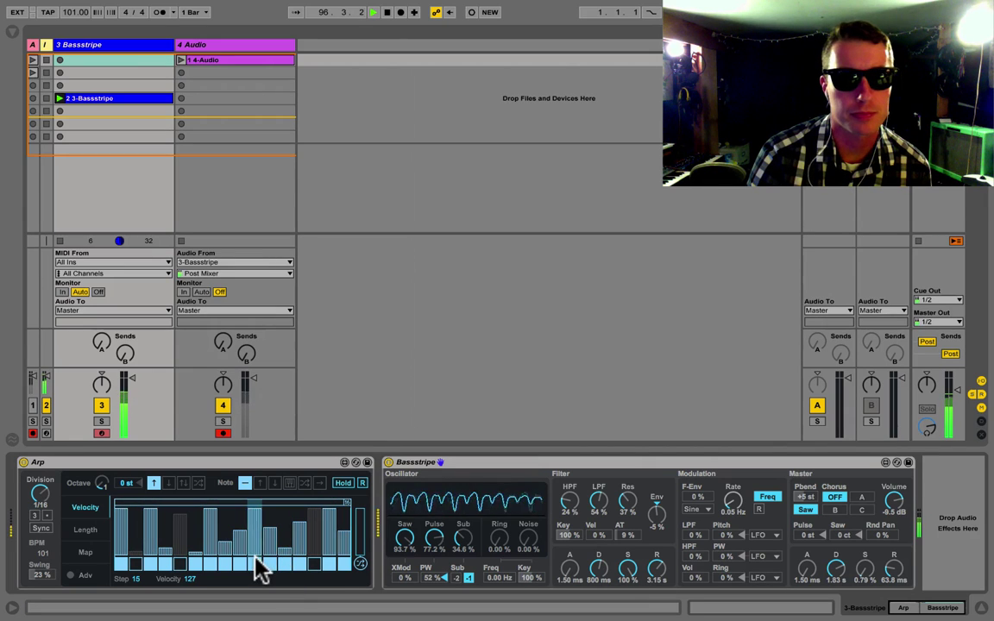
pyautogui.click(317, 565)
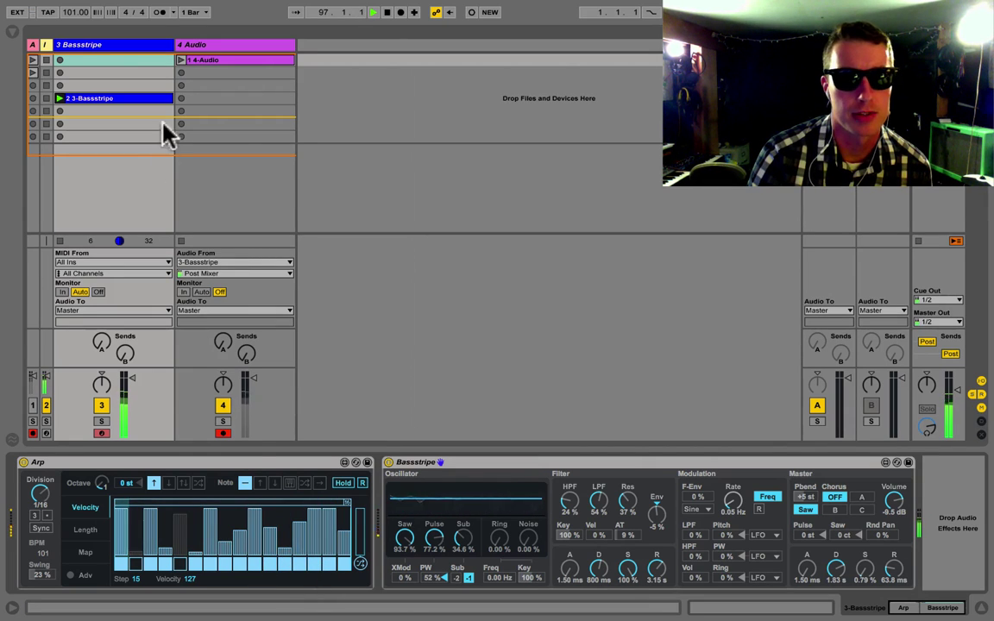
pyautogui.click(246, 41)
# Delete the 4 Audio track and switch Arp steps 5 and 2 back on
pyautogui.press('Delete')
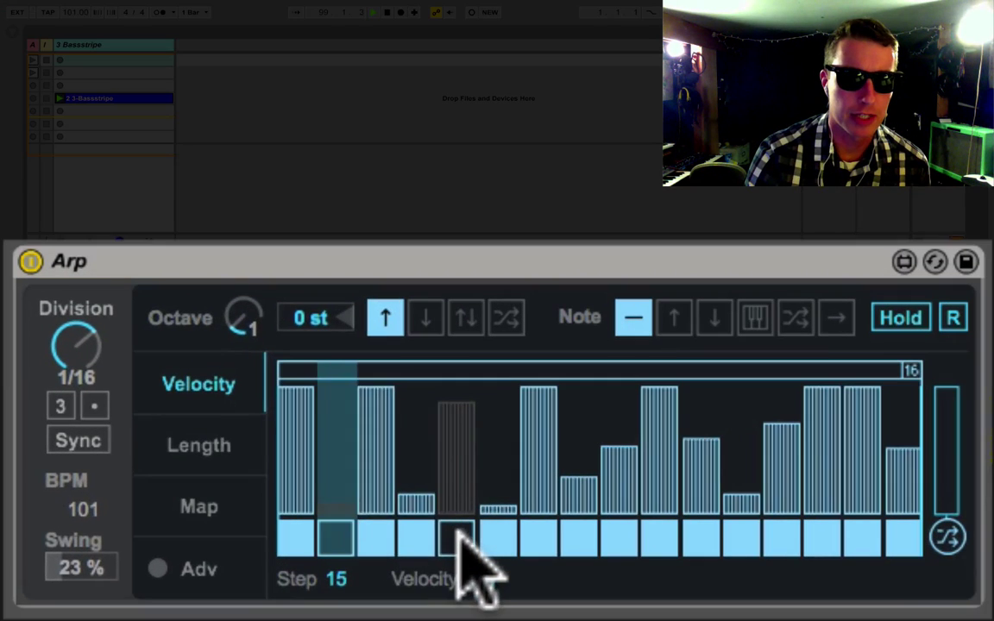
pyautogui.click(179, 564)
pyautogui.click(341, 539)
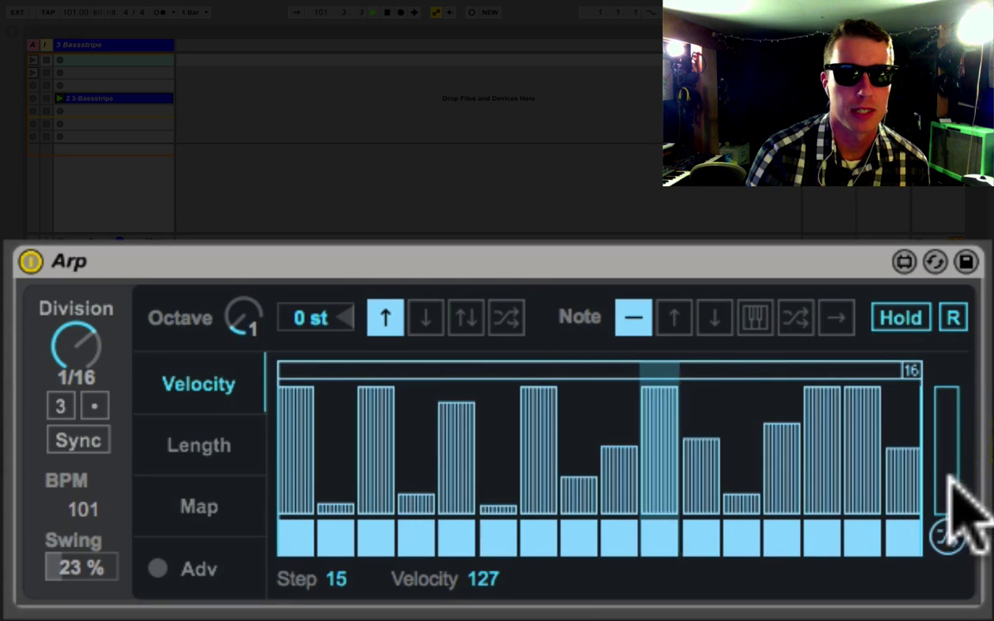
# Randomize the Arp velocity pattern several times
pyautogui.click(949, 538)
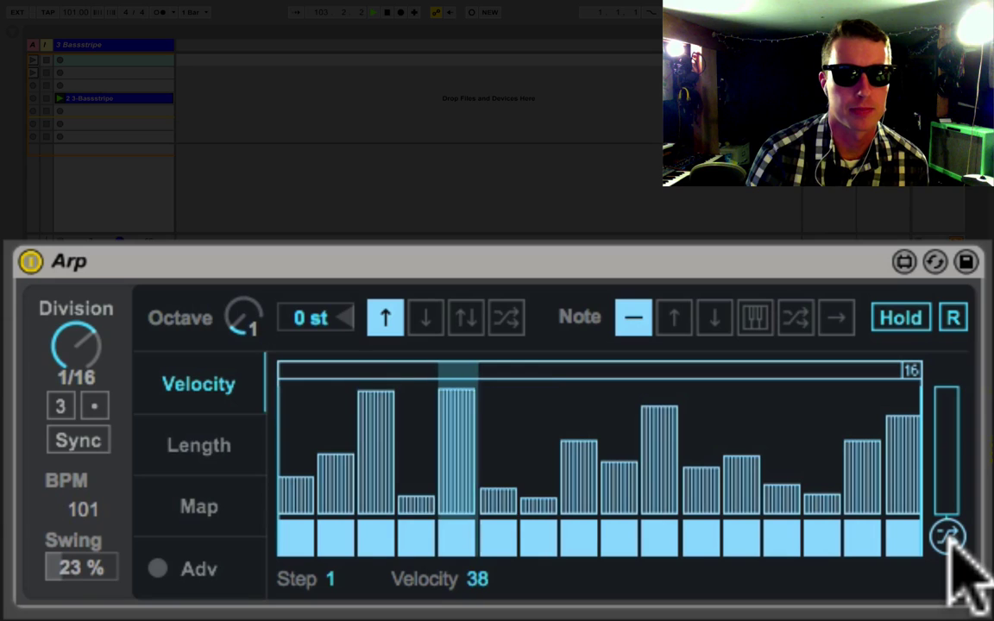
pyautogui.click(949, 538)
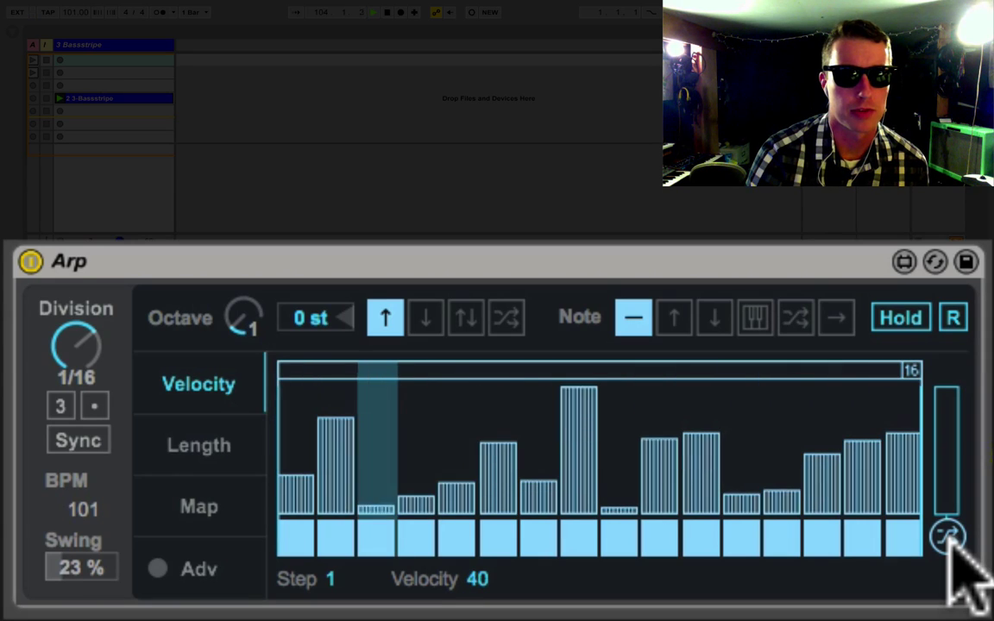
pyautogui.click(950, 538)
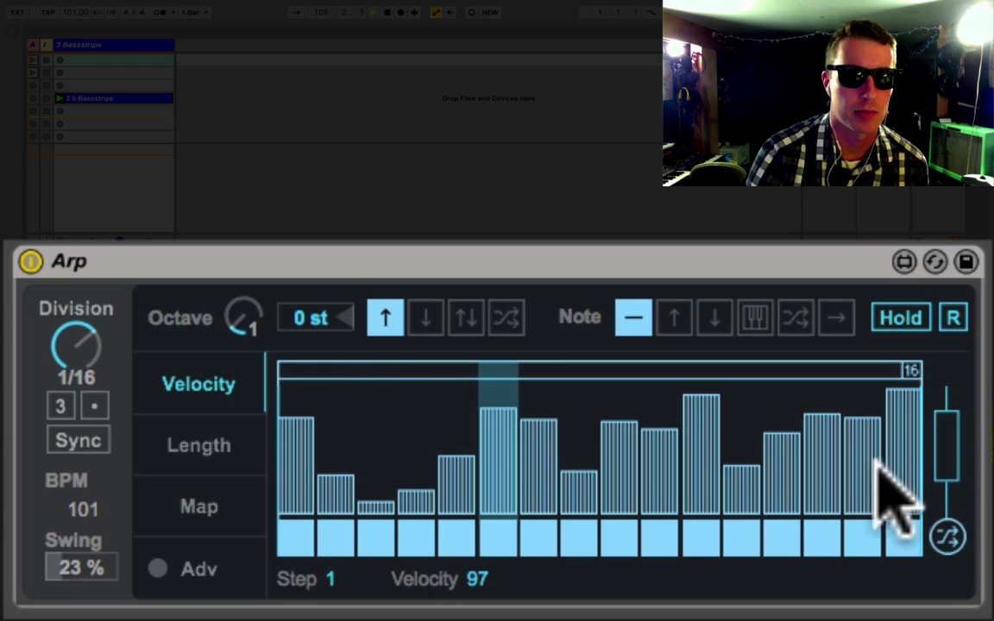
pyautogui.click(949, 530)
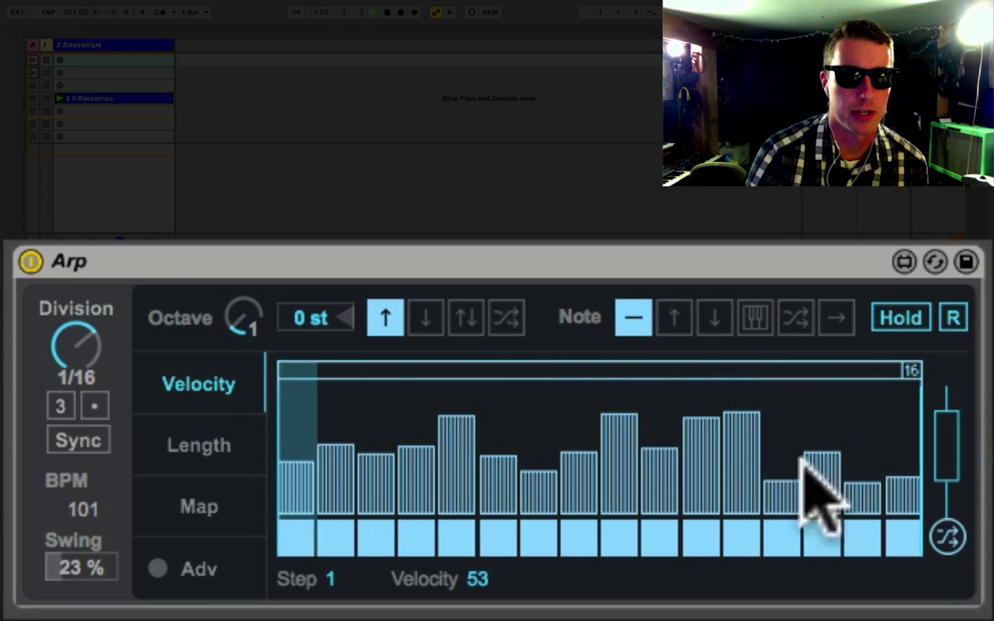
# Randomize velocities within high, wider, full and finally a narrower range with a raised lower limit
pyautogui.moveTo(943, 447); pyautogui.dragTo(948, 411)
pyautogui.click(950, 530)
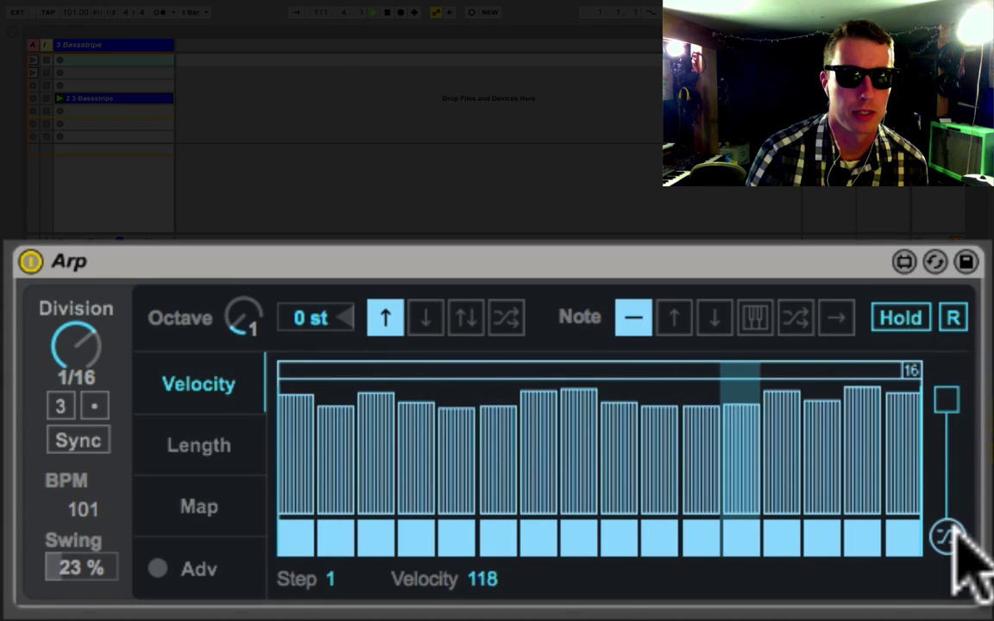
pyautogui.moveTo(945, 395); pyautogui.dragTo(954, 466)
pyautogui.click(948, 537)
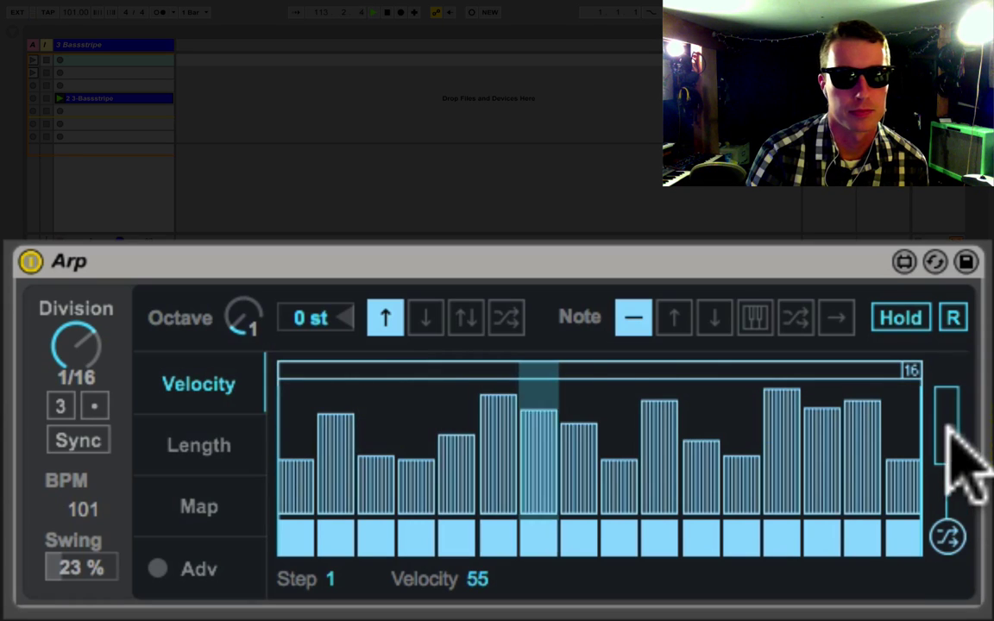
pyautogui.moveTo(951, 377); pyautogui.dragTo(948, 506)
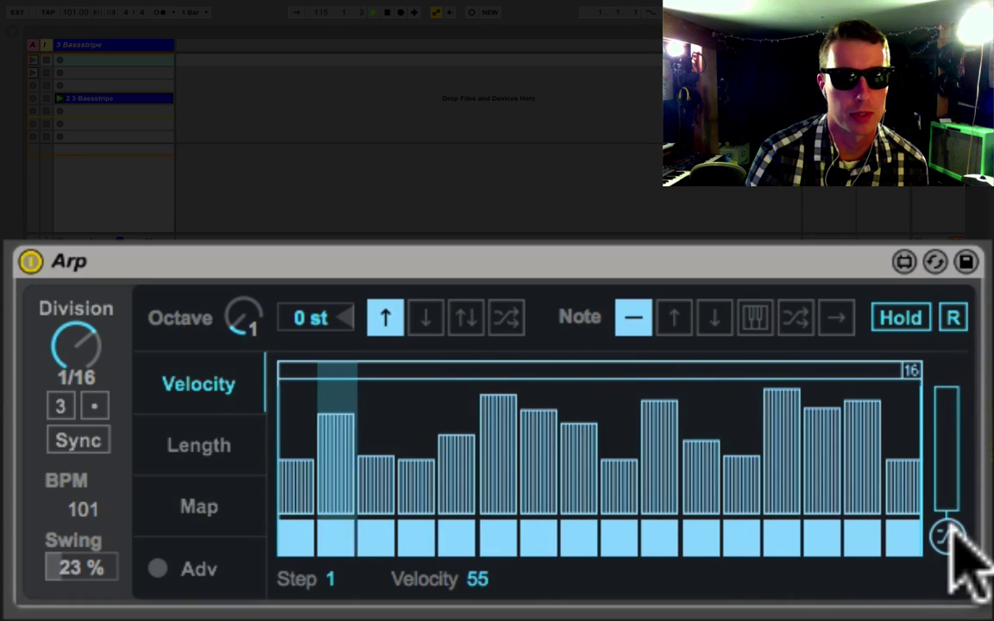
pyautogui.click(949, 535)
pyautogui.moveTo(951, 444)
pyautogui.mouseDown()
pyautogui.moveTo(951, 411)
pyautogui.moveTo(946, 461)
pyautogui.mouseUp()
pyautogui.click(950, 535)
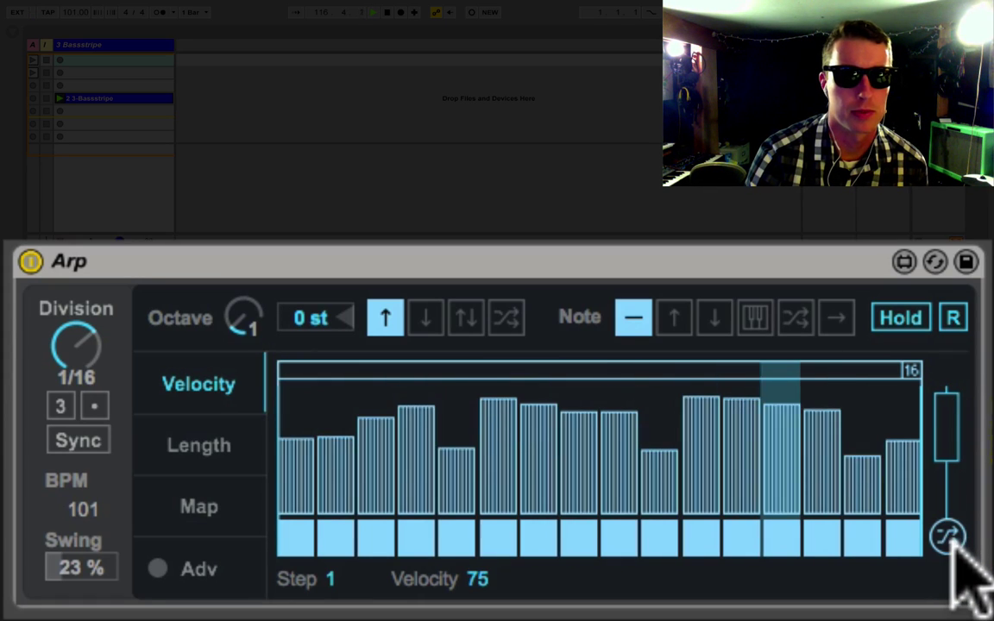
# Hand-draw the Arp step lengths: shorter steps 2 and 6, a rising ramp, near-full step 1
pyautogui.click(200, 449)
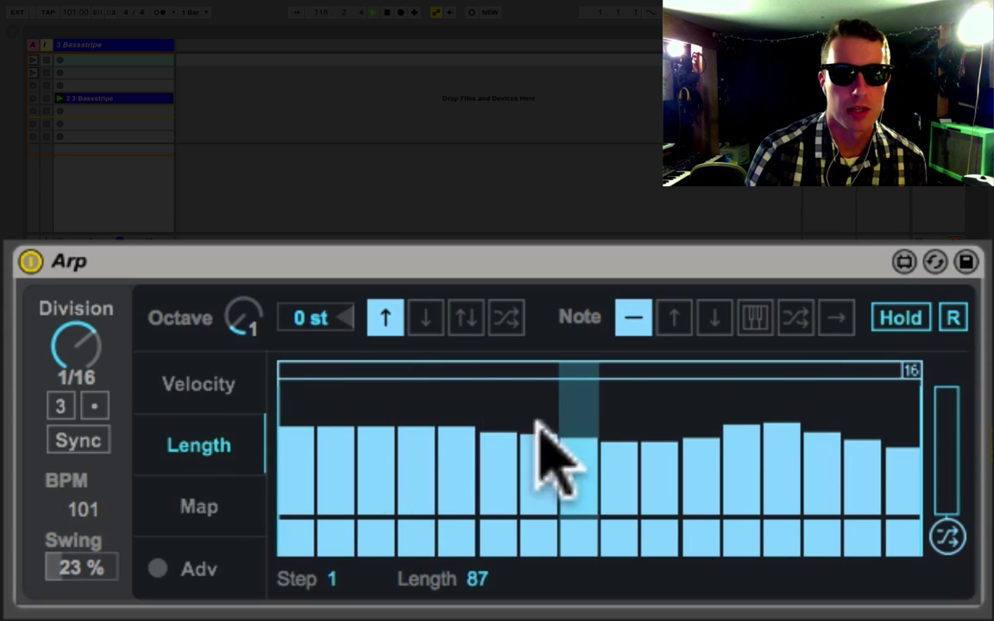
pyautogui.click(341, 496)
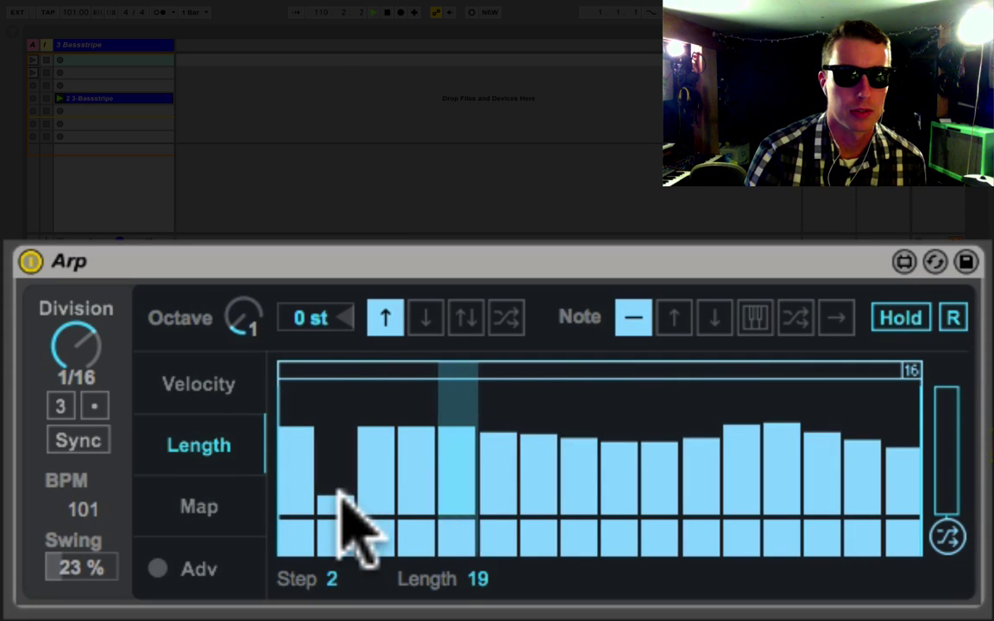
pyautogui.click(506, 483)
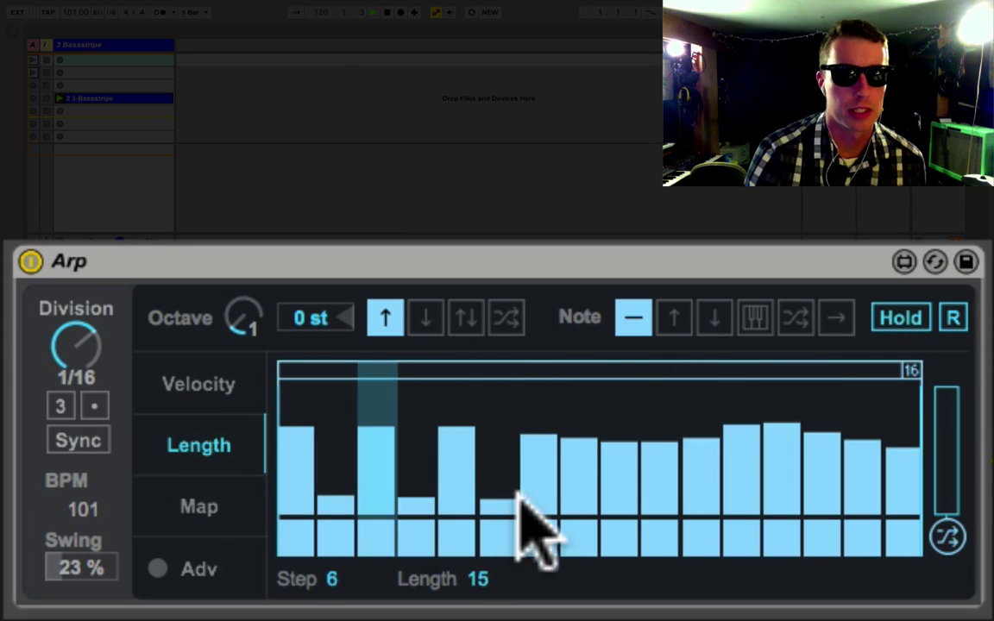
pyautogui.moveTo(287, 494)
pyautogui.mouseDown()
pyautogui.moveTo(662, 457)
pyautogui.moveTo(678, 474)
pyautogui.moveTo(899, 486)
pyautogui.moveTo(765, 491)
pyautogui.moveTo(678, 479)
pyautogui.moveTo(389, 479)
pyautogui.mouseUp()
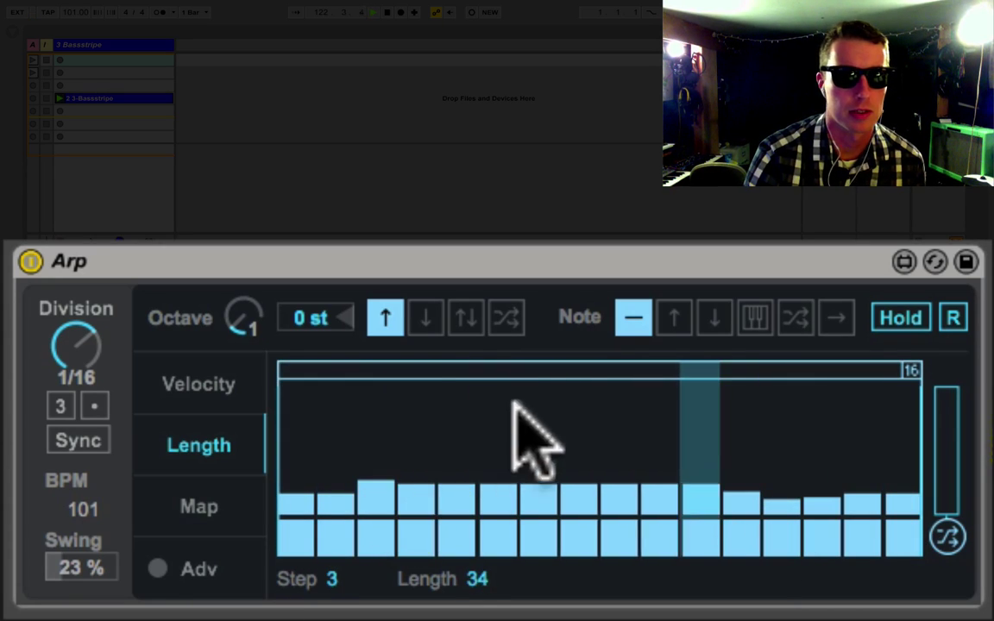
pyautogui.click(296, 393)
pyautogui.click(616, 428)
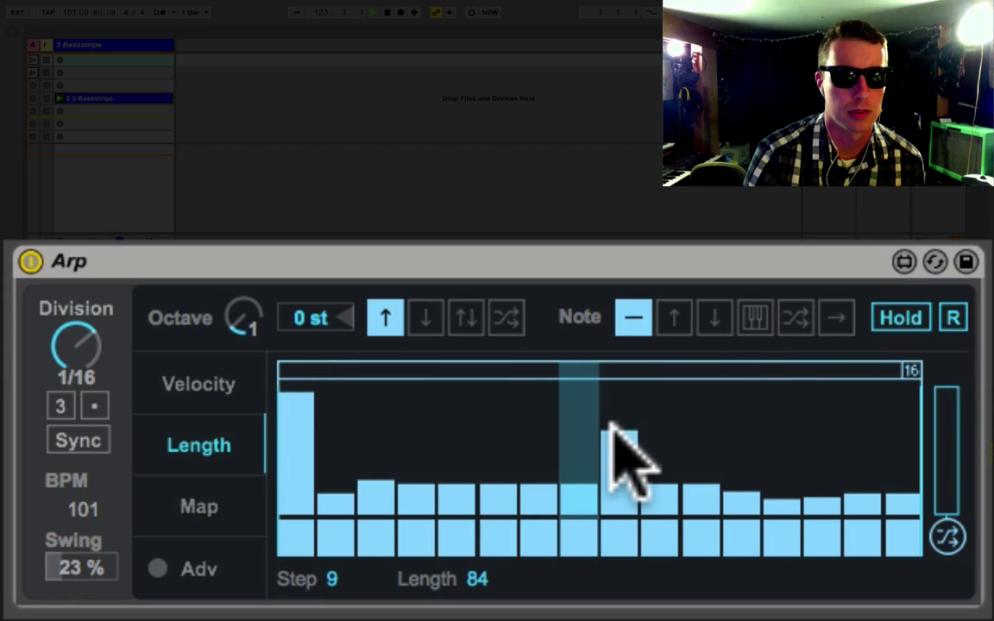
pyautogui.click(827, 395)
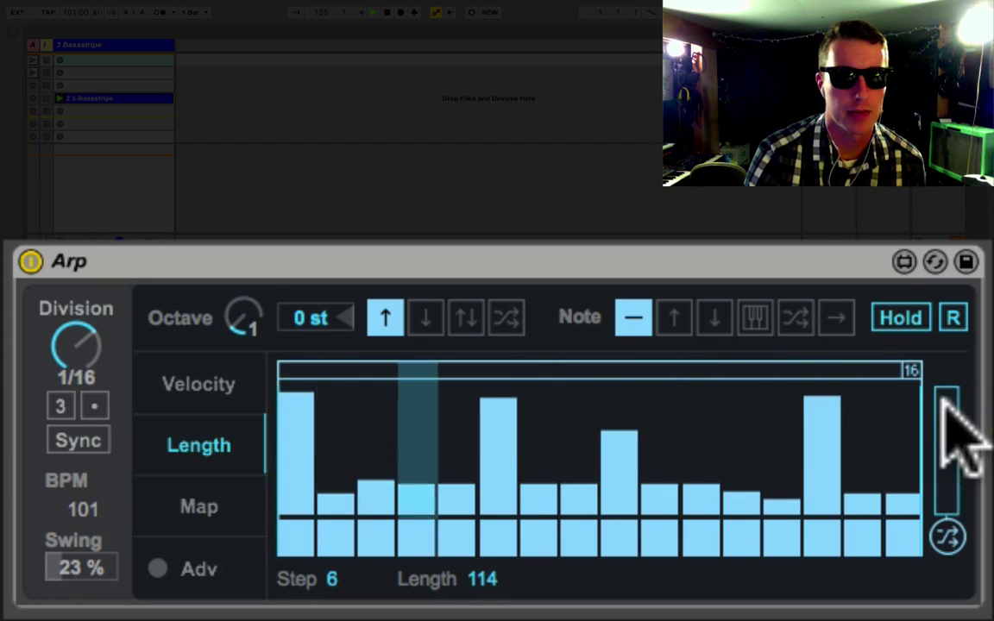
# Randomize the step lengths, redraw raised and ramped lengths, then randomize a new length pattern
pyautogui.click(948, 537)
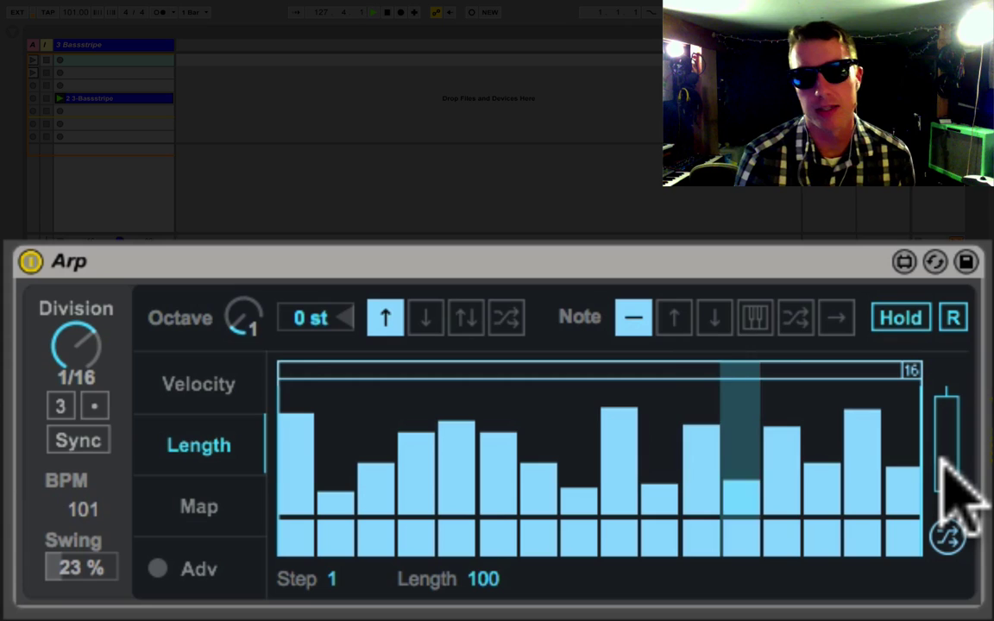
pyautogui.click(947, 537)
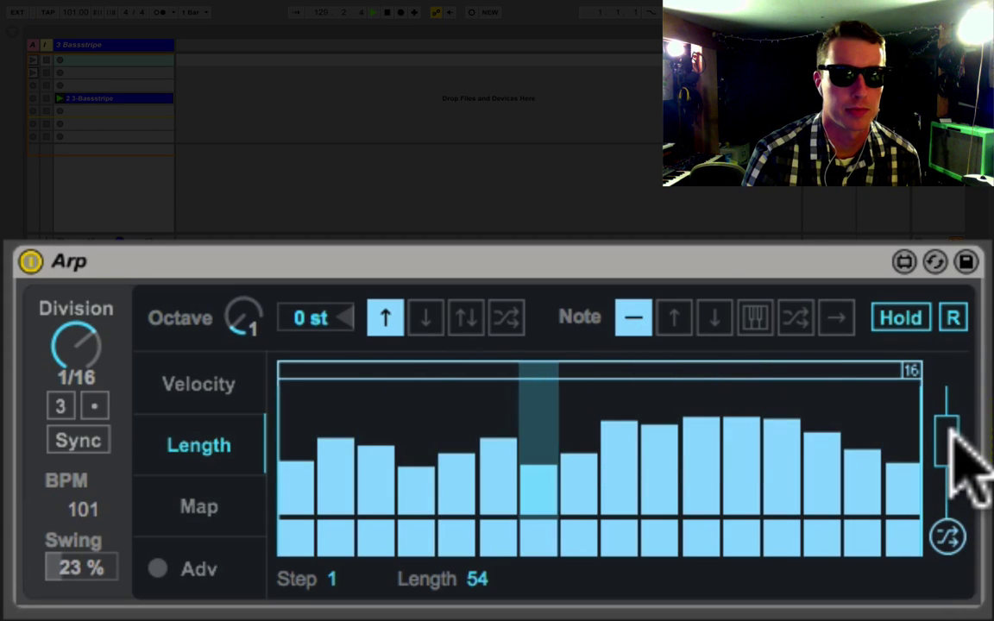
pyautogui.moveTo(903, 392); pyautogui.dragTo(285, 376)
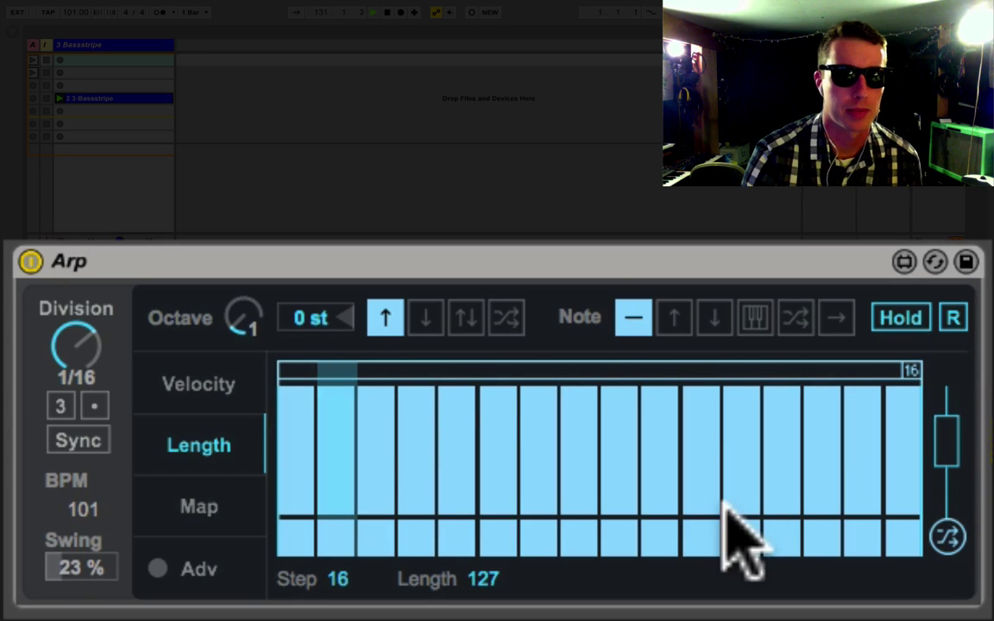
pyautogui.moveTo(302, 422)
pyautogui.mouseDown()
pyautogui.moveTo(440, 418)
pyautogui.moveTo(601, 392)
pyautogui.moveTo(765, 440)
pyautogui.moveTo(903, 428)
pyautogui.mouseUp()
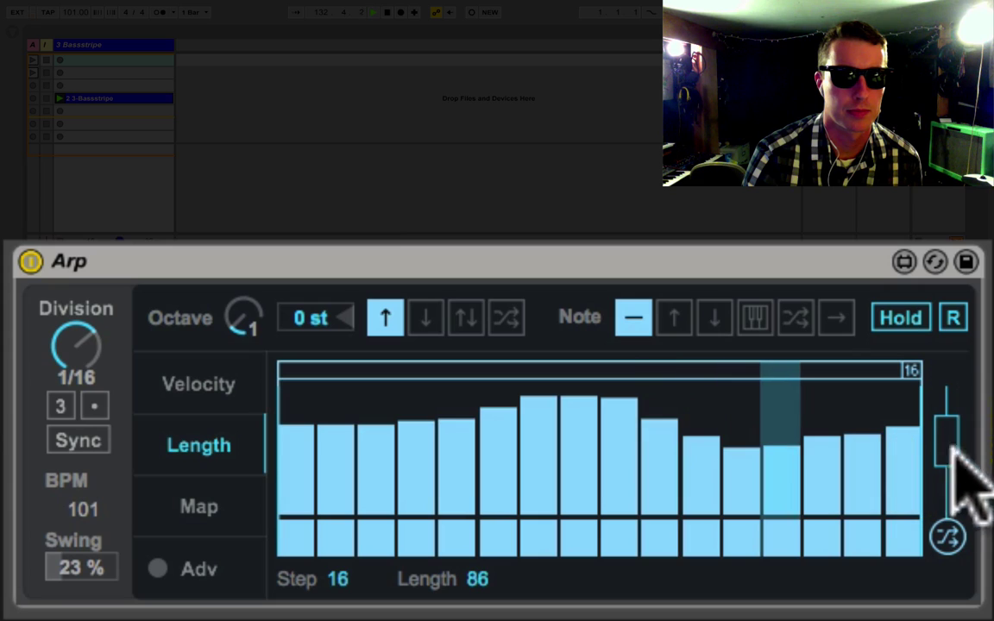
pyautogui.click(947, 535)
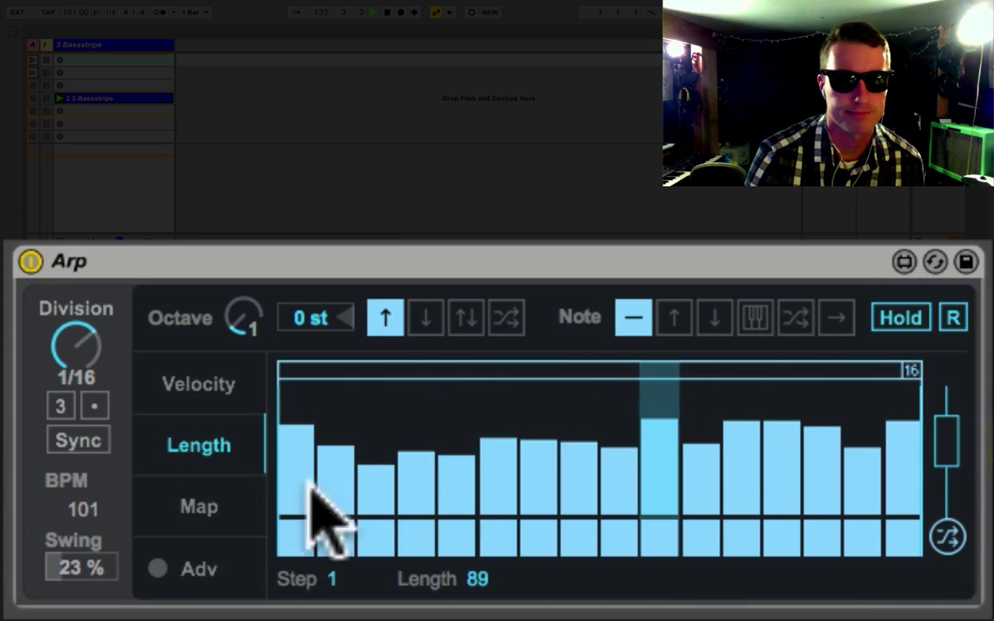
# Open the Arp's Map page and arm Map to pick a target parameter
pyautogui.click(198, 503)
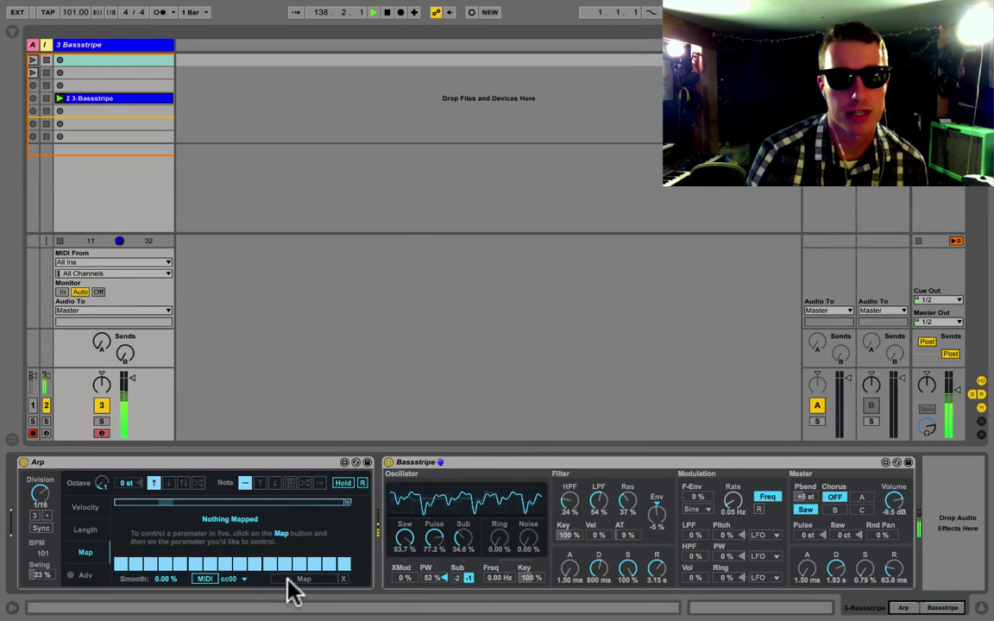
pyautogui.click(290, 580)
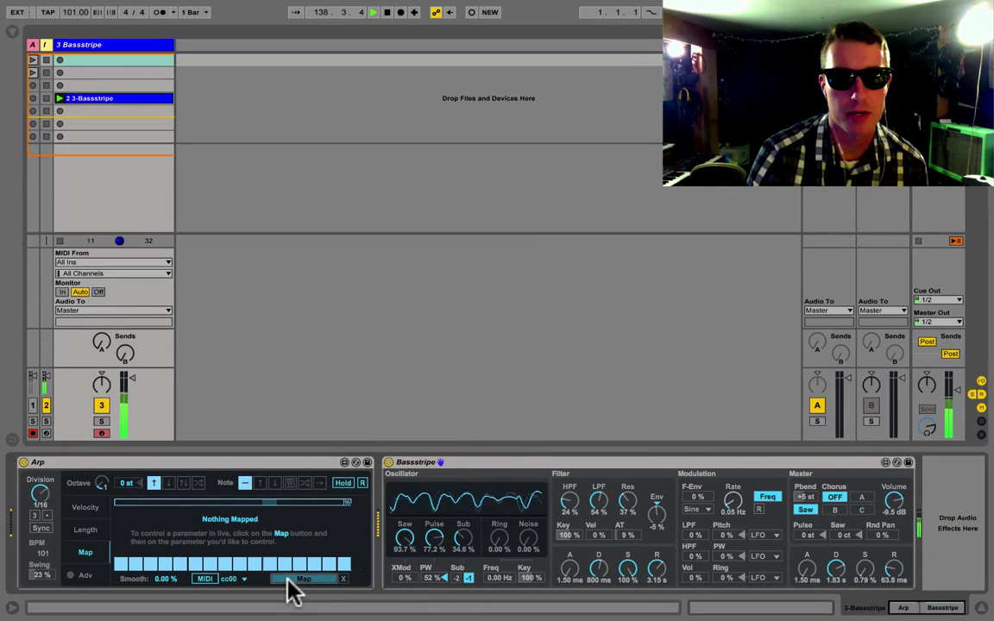
# Assign Bassstripe's LPF cutoff as the map target and draw initial step values
pyautogui.click(599, 504)
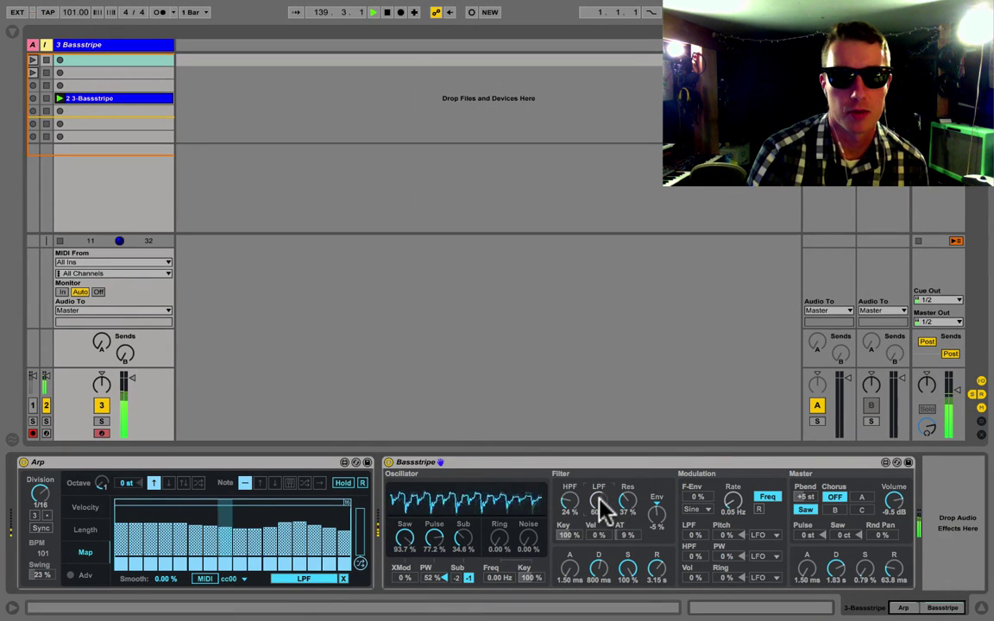
pyautogui.moveTo(305, 536)
pyautogui.mouseDown()
pyautogui.moveTo(127, 517)
pyautogui.moveTo(145, 536)
pyautogui.moveTo(178, 542)
pyautogui.moveTo(263, 512)
pyautogui.moveTo(307, 549)
pyautogui.mouseUp()
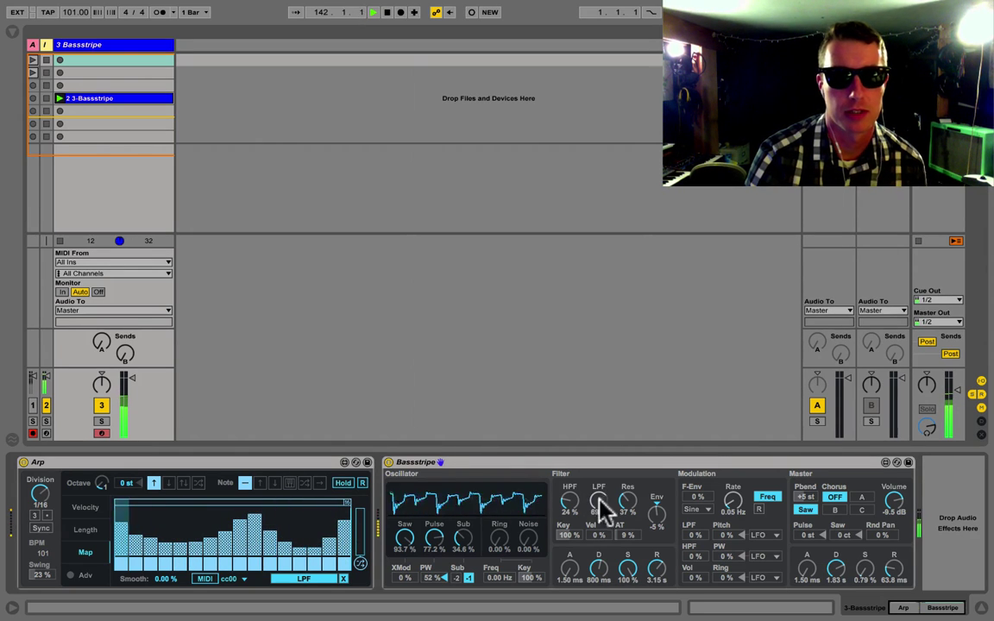
pyautogui.moveTo(603, 502); pyautogui.dragTo(605, 507)
pyautogui.moveTo(199, 543)
pyautogui.mouseDown()
pyautogui.moveTo(172, 519)
pyautogui.moveTo(200, 528)
pyautogui.mouseUp()
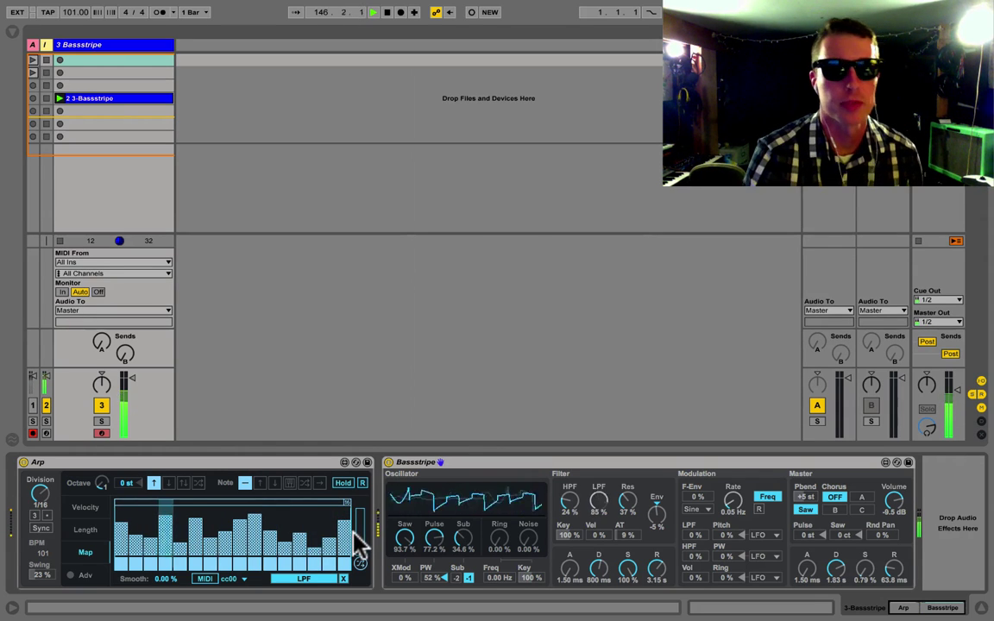
# Toggle several map steps off and on, redraw the values as a dip, and extend to 16 steps
pyautogui.click(182, 562)
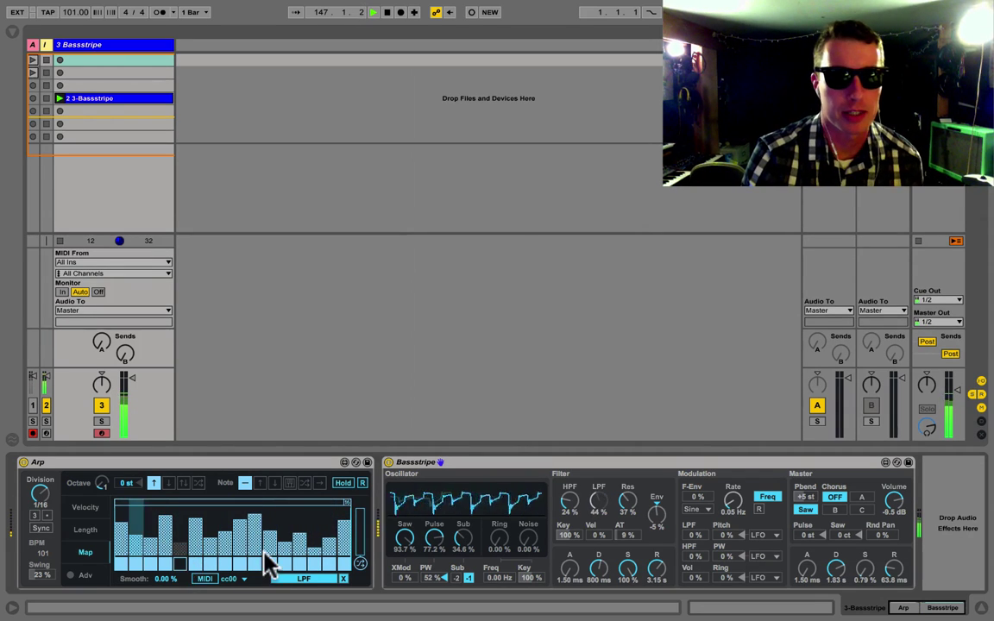
pyautogui.moveTo(268, 561)
pyautogui.mouseDown()
pyautogui.moveTo(297, 568)
pyautogui.moveTo(267, 565)
pyautogui.mouseUp()
pyautogui.click(182, 565)
pyautogui.moveTo(137, 528)
pyautogui.mouseDown()
pyautogui.moveTo(301, 509)
pyautogui.moveTo(345, 531)
pyautogui.moveTo(352, 502)
pyautogui.moveTo(138, 503)
pyautogui.moveTo(289, 510)
pyautogui.mouseUp()
pyautogui.moveTo(193, 523)
pyautogui.mouseDown()
pyautogui.moveTo(155, 531)
pyautogui.moveTo(205, 542)
pyautogui.moveTo(244, 512)
pyautogui.moveTo(290, 542)
pyautogui.mouseUp()
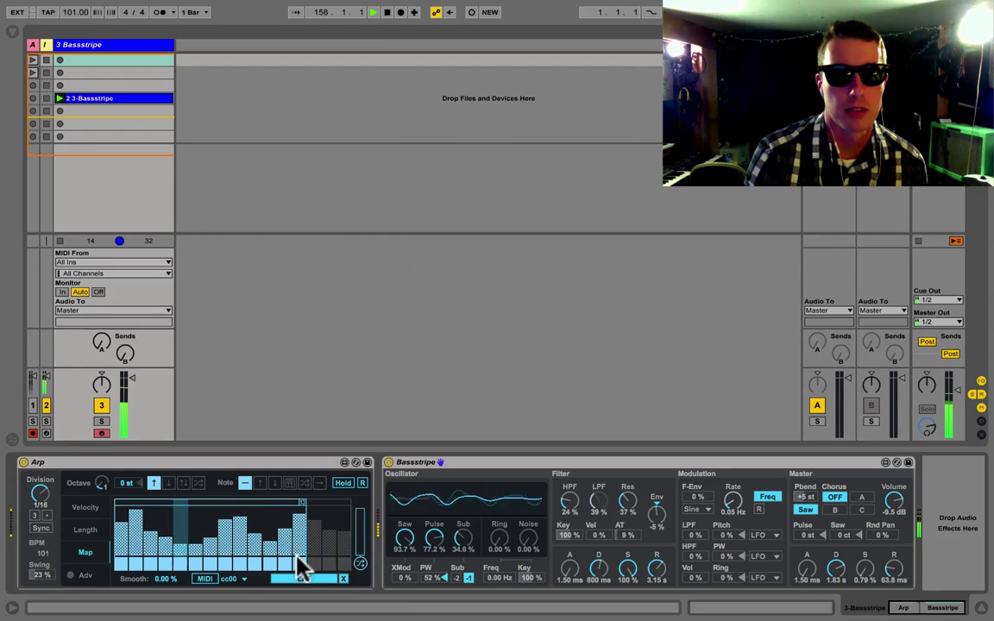
pyautogui.moveTo(310, 510); pyautogui.dragTo(343, 527)
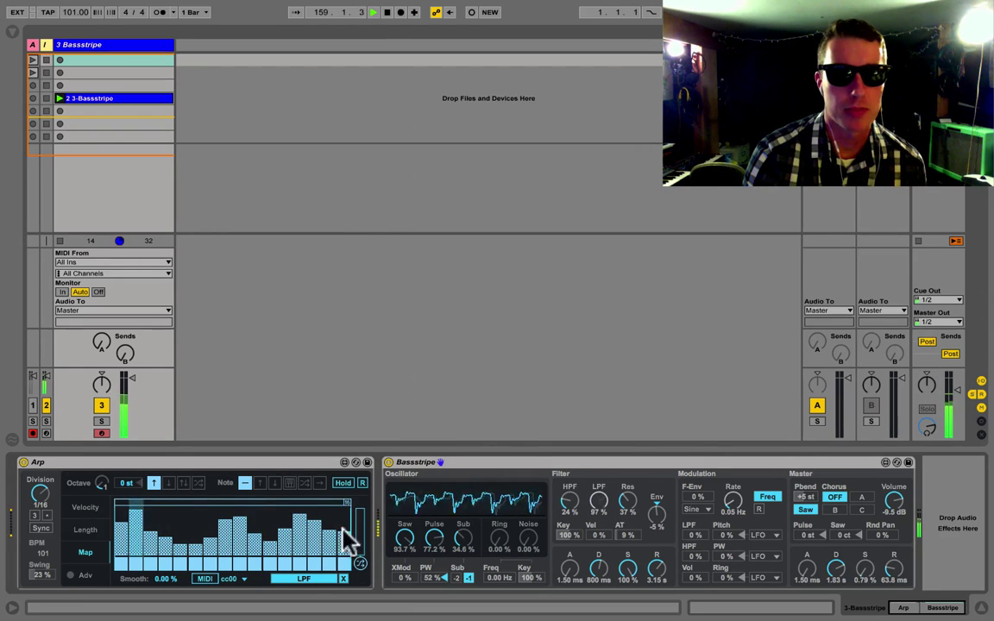
# Remove the Arp's filter mapping and unfold the Instant Haus Rack track's Reverb device
pyautogui.click(345, 579)
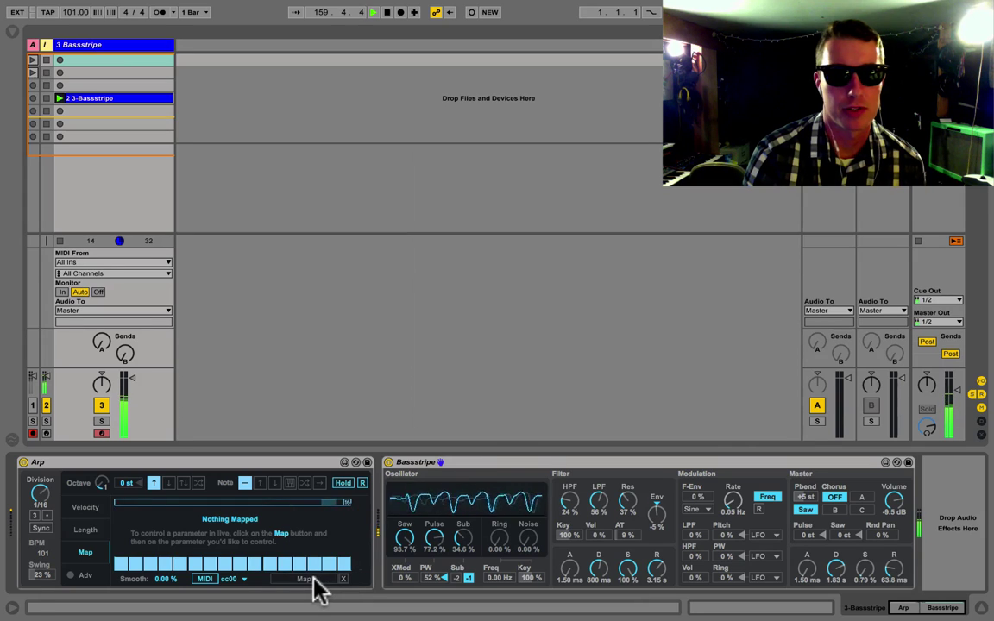
pyautogui.click(46, 44)
pyautogui.moveTo(52, 45); pyautogui.dragTo(221, 59)
pyautogui.hscroll(5, 660, 473)
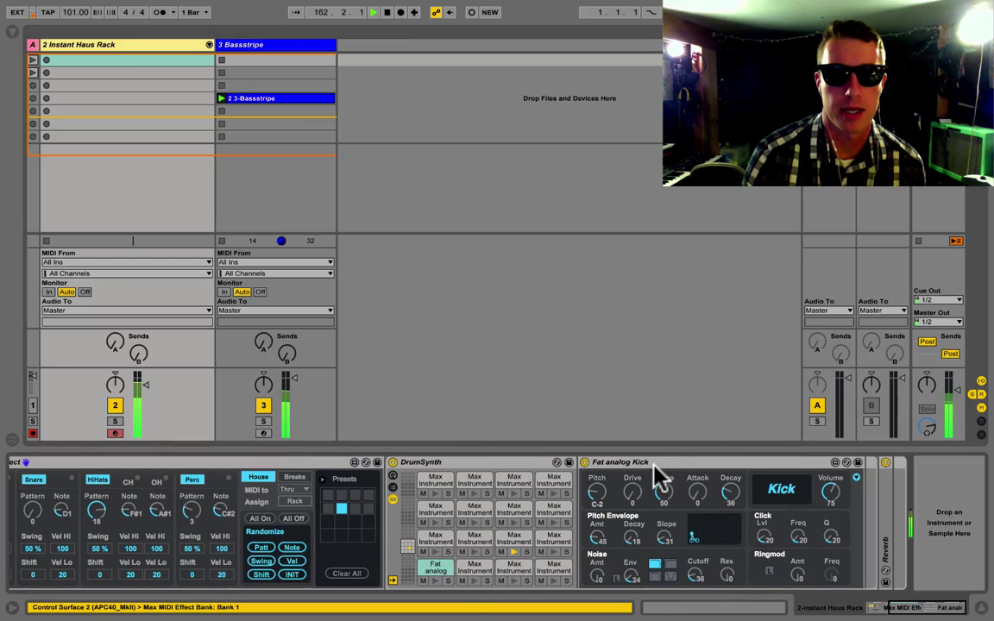
pyautogui.doubleClick(889, 517)
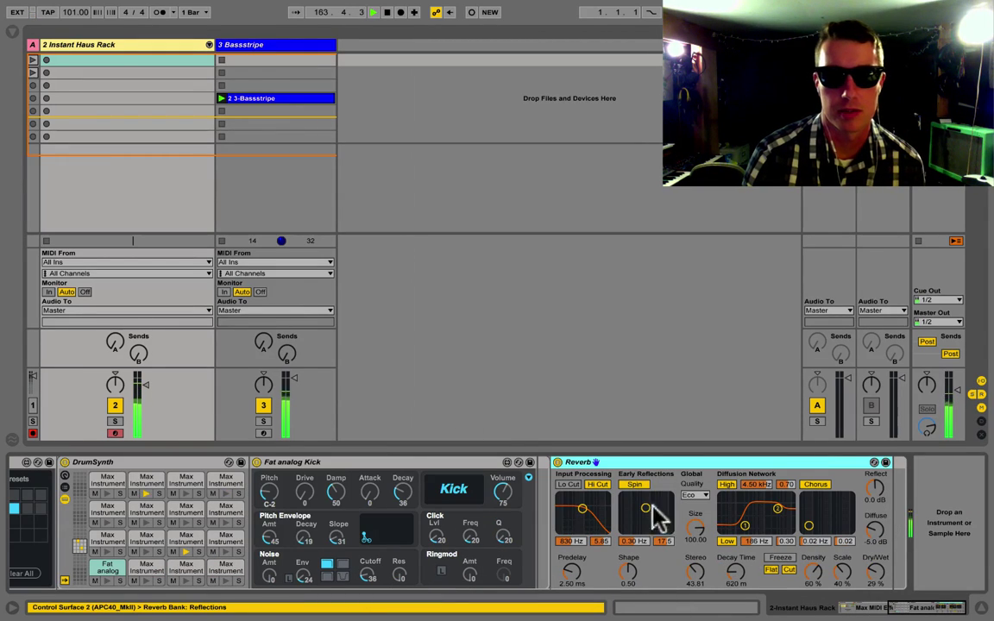
# Map the Arp's steps to the drum Reverb's Dry/Wet knob
pyautogui.click(251, 354)
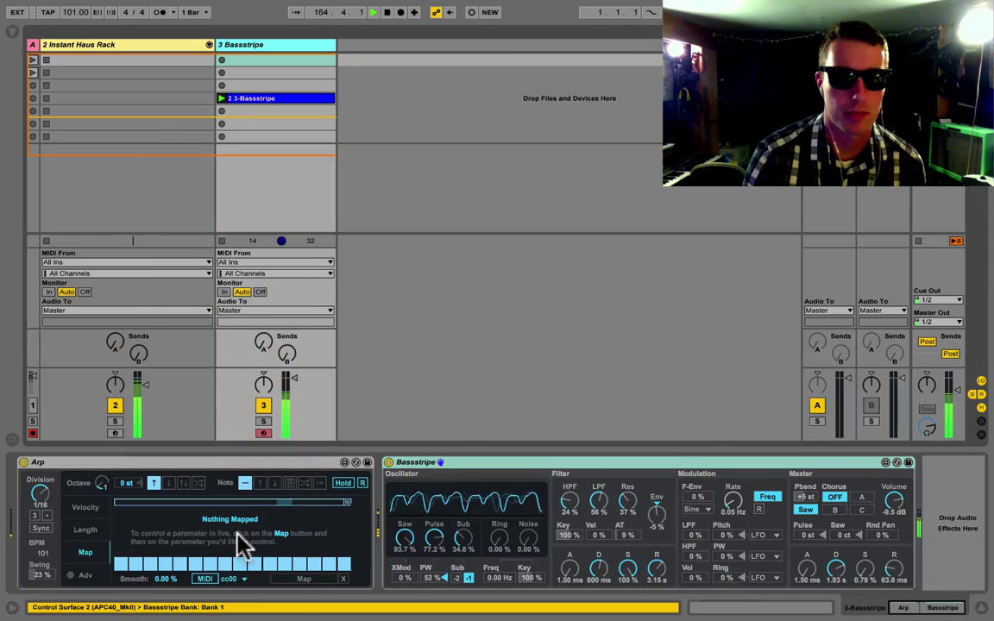
pyautogui.click(297, 579)
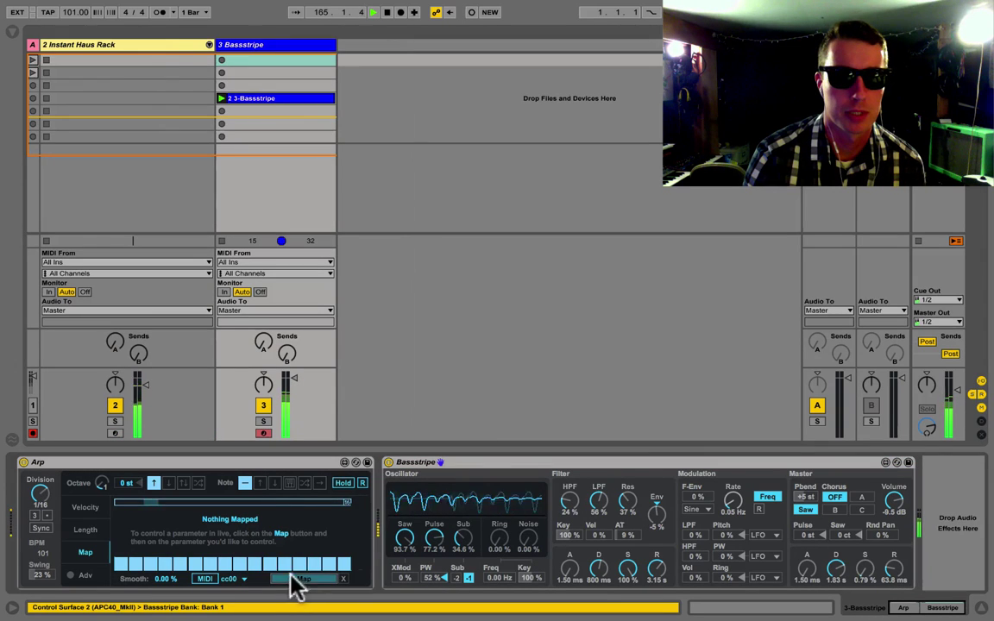
pyautogui.click(170, 47)
pyautogui.moveTo(874, 569); pyautogui.dragTo(874, 565)
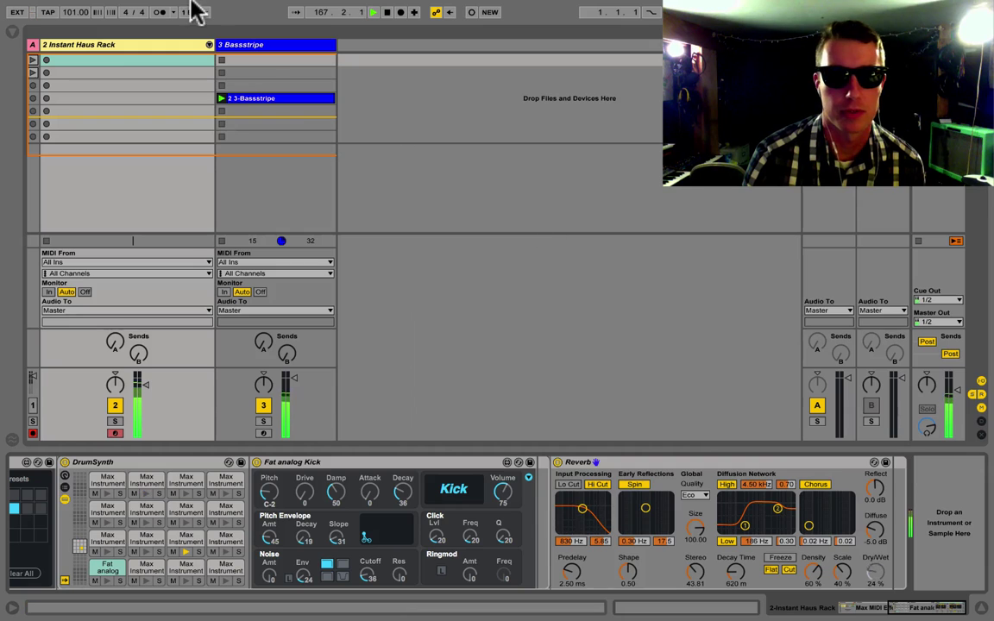
pyautogui.click(267, 51)
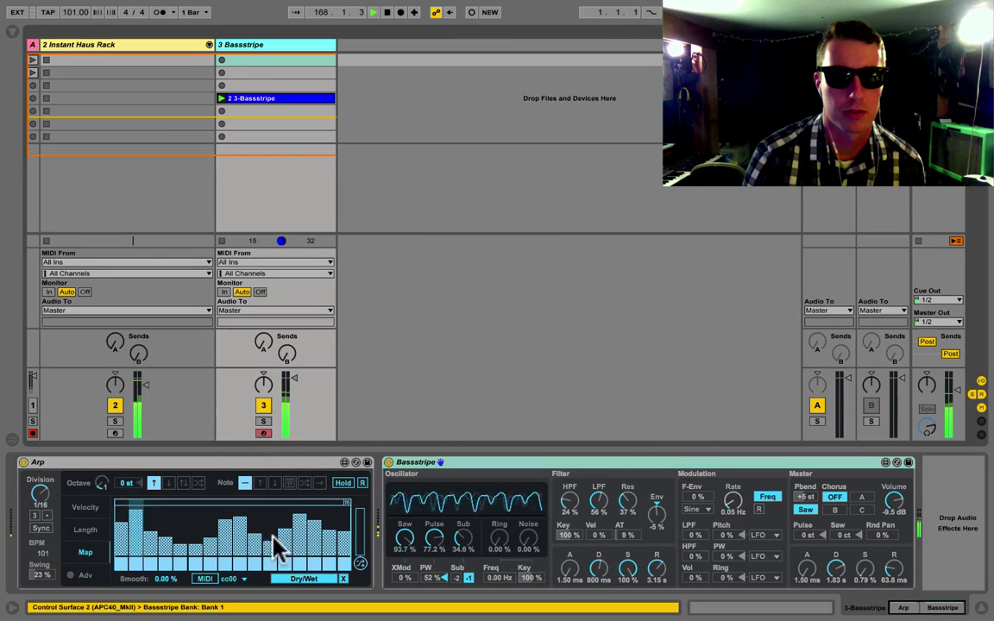
# Draw uneven Dry/Wet steps: tall and low on the left, low then tall on the right
pyautogui.click(129, 518)
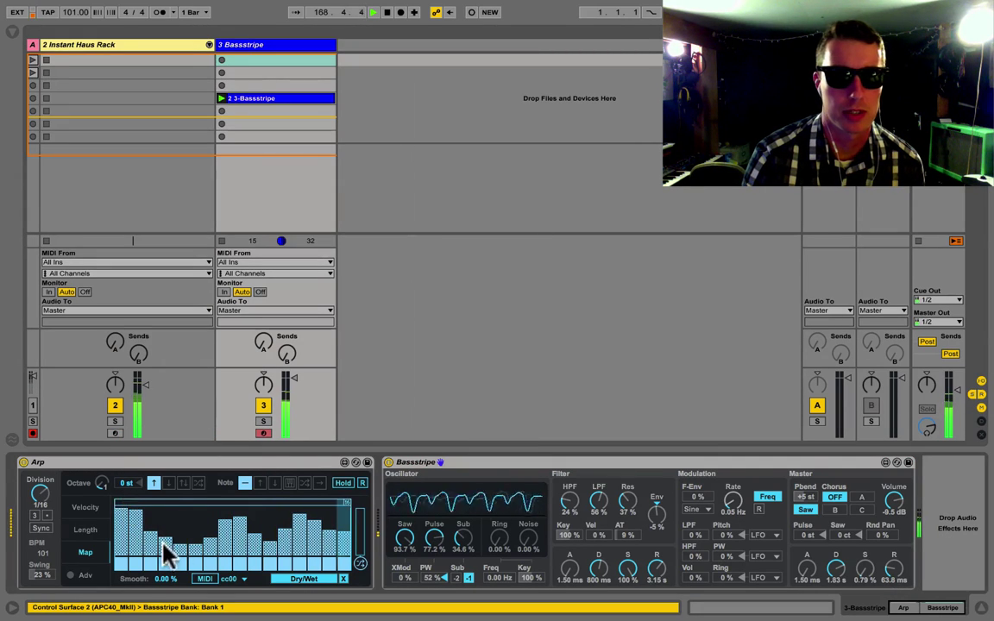
pyautogui.moveTo(171, 544)
pyautogui.mouseDown()
pyautogui.moveTo(160, 500)
pyautogui.moveTo(142, 565)
pyautogui.mouseUp()
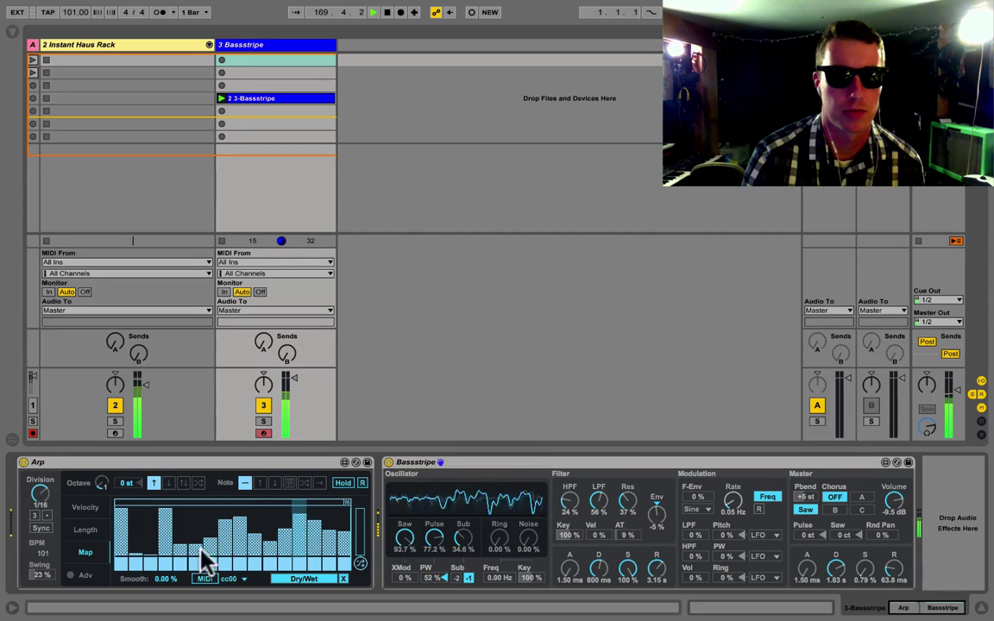
pyautogui.moveTo(246, 559)
pyautogui.mouseDown()
pyautogui.moveTo(282, 548)
pyautogui.moveTo(295, 502)
pyautogui.moveTo(339, 521)
pyautogui.mouseUp()
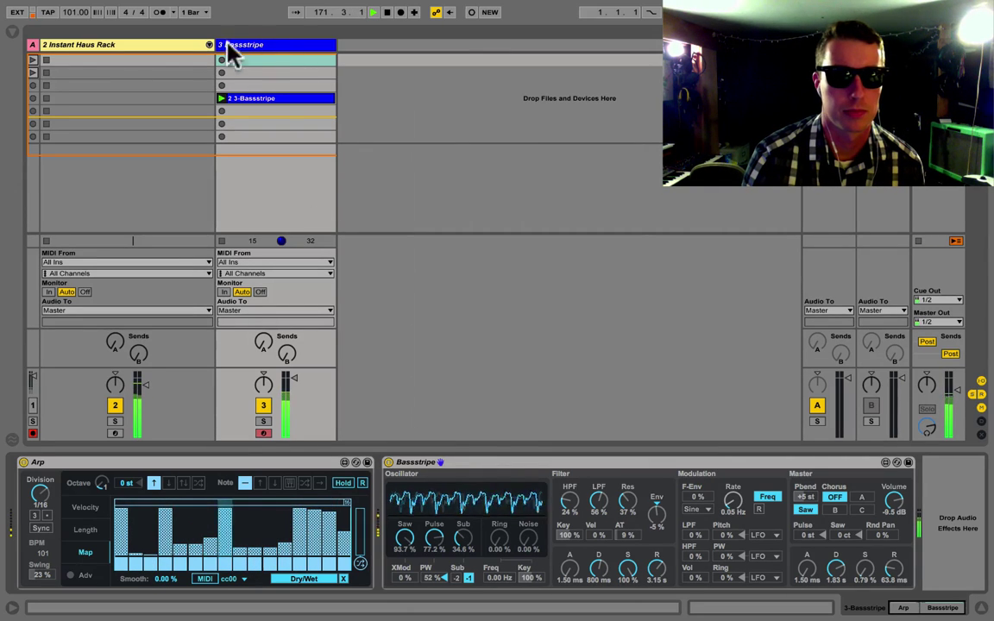
pyautogui.click(190, 46)
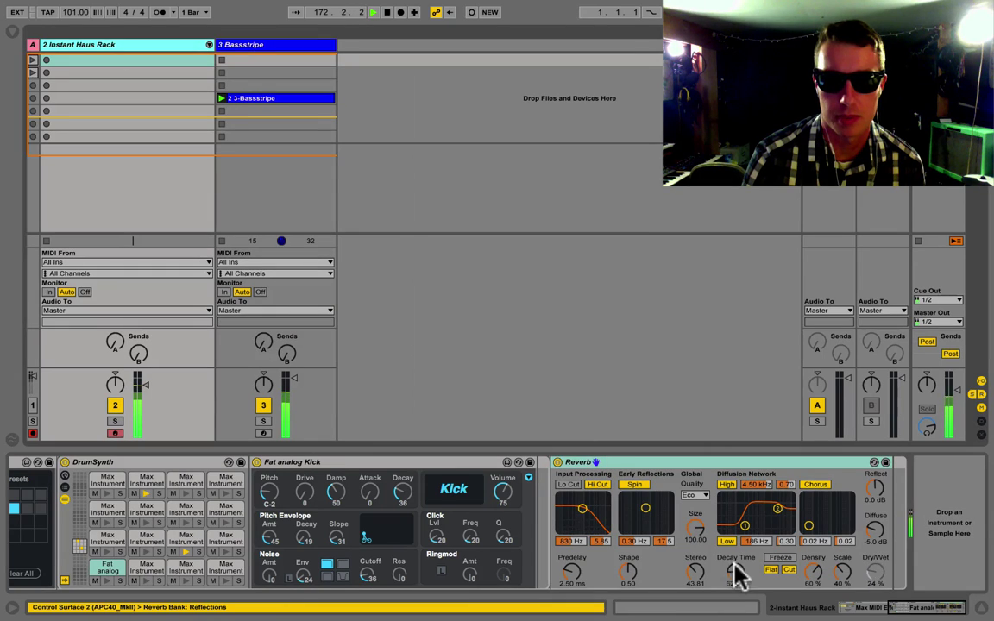
# Set the Reverb decay to 5.70 s, remap the Arp to Bassstripe's LPF with even steps, and show Adv
pyautogui.moveTo(739, 576); pyautogui.dragTo(739, 582)
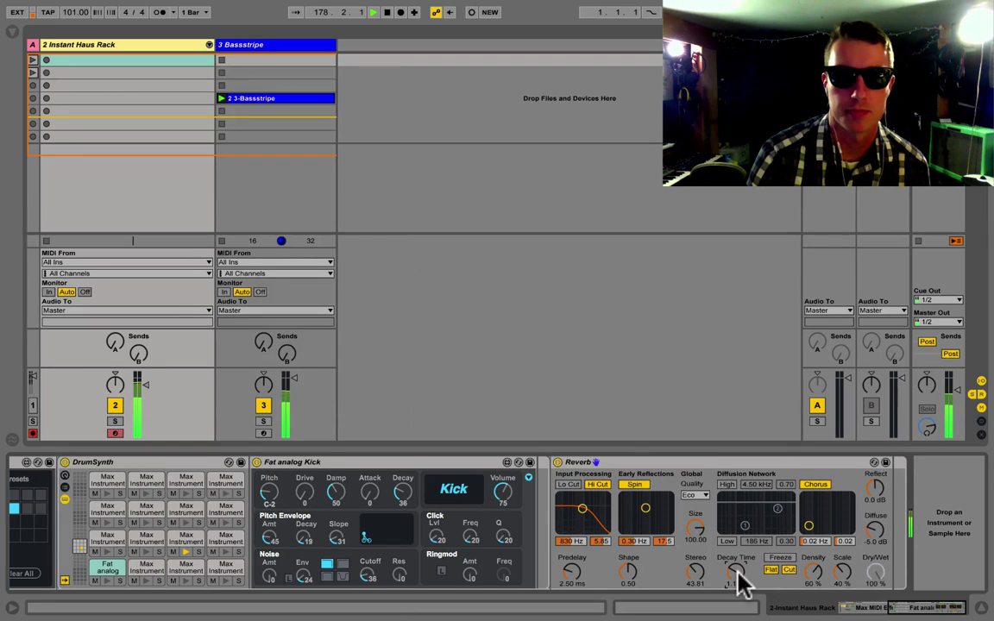
pyautogui.click(324, 50)
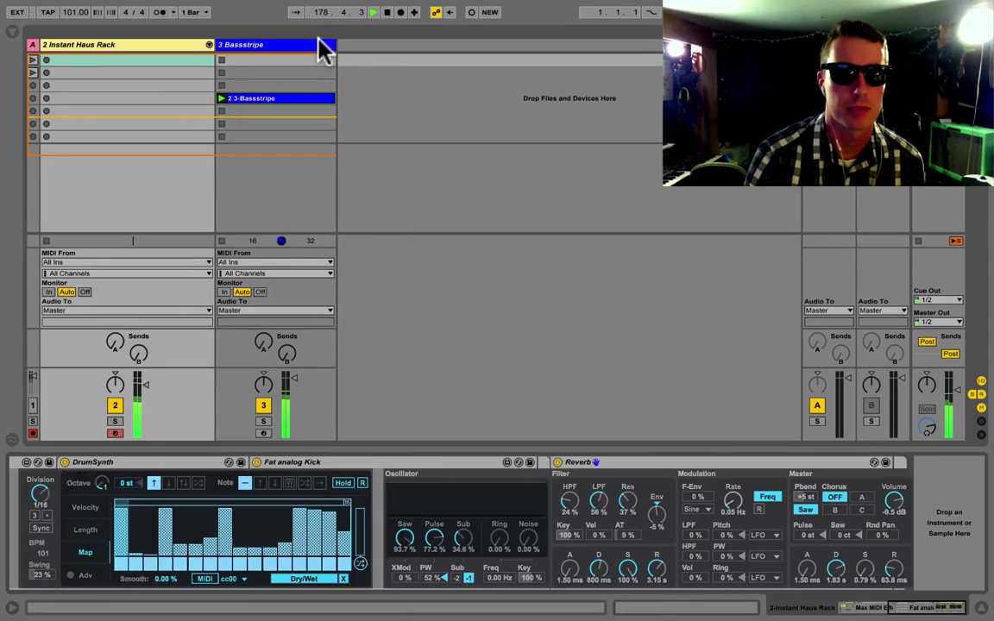
pyautogui.click(315, 579)
pyautogui.click(599, 500)
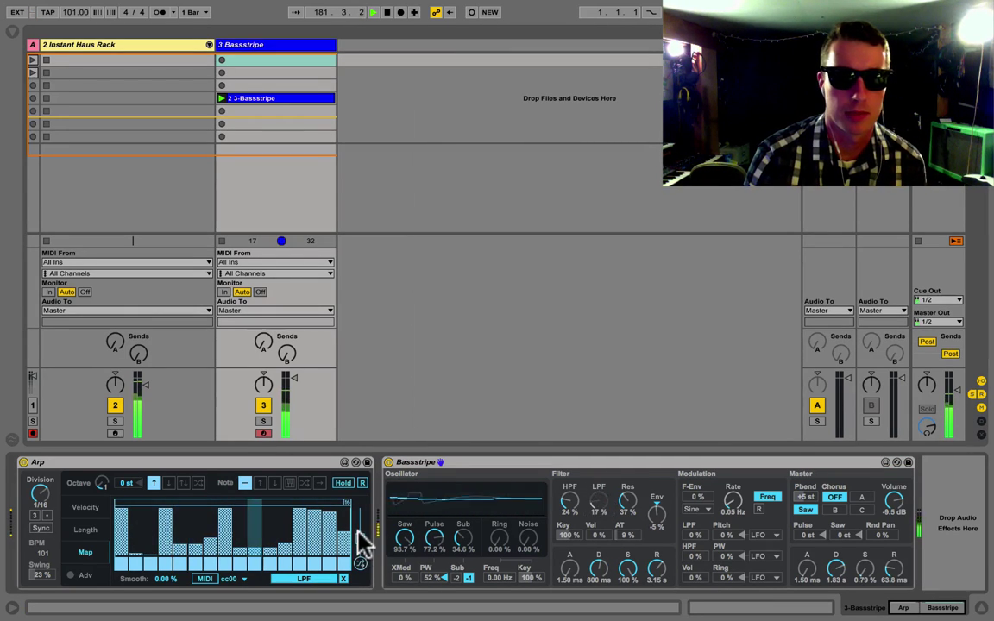
pyautogui.click(362, 565)
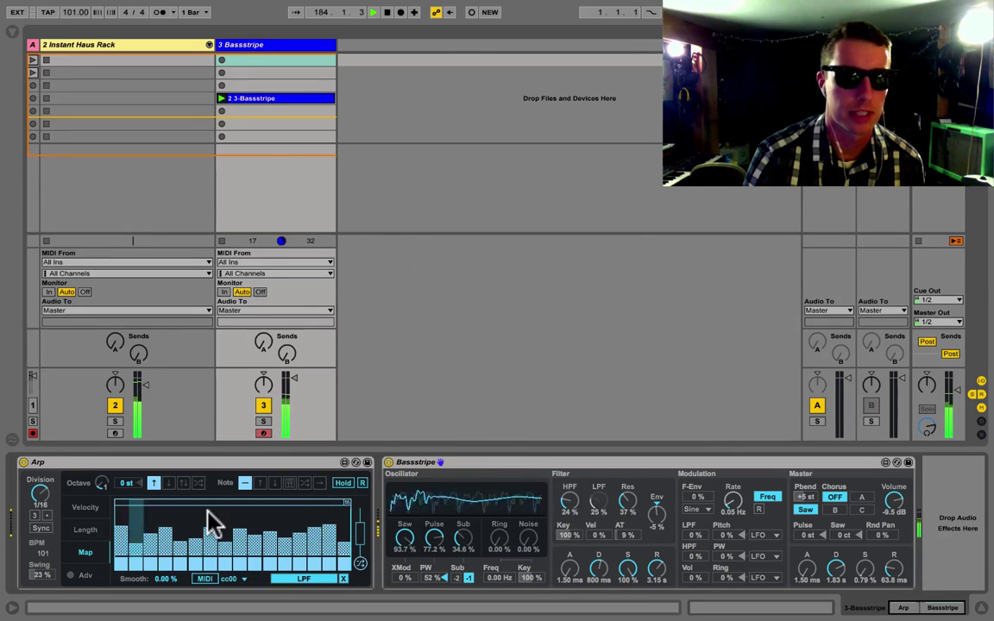
pyautogui.click(84, 574)
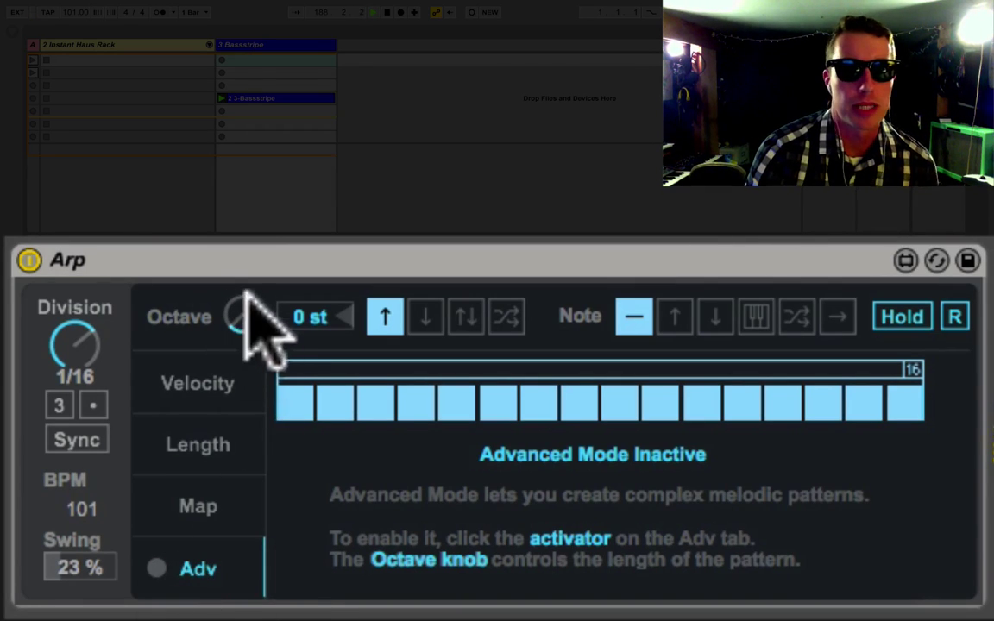
# Enable Advanced Mode, extend the octave pattern to 5 steps, and set offsets 0, 3, -1, 1, 2 Oct
pyautogui.click(156, 568)
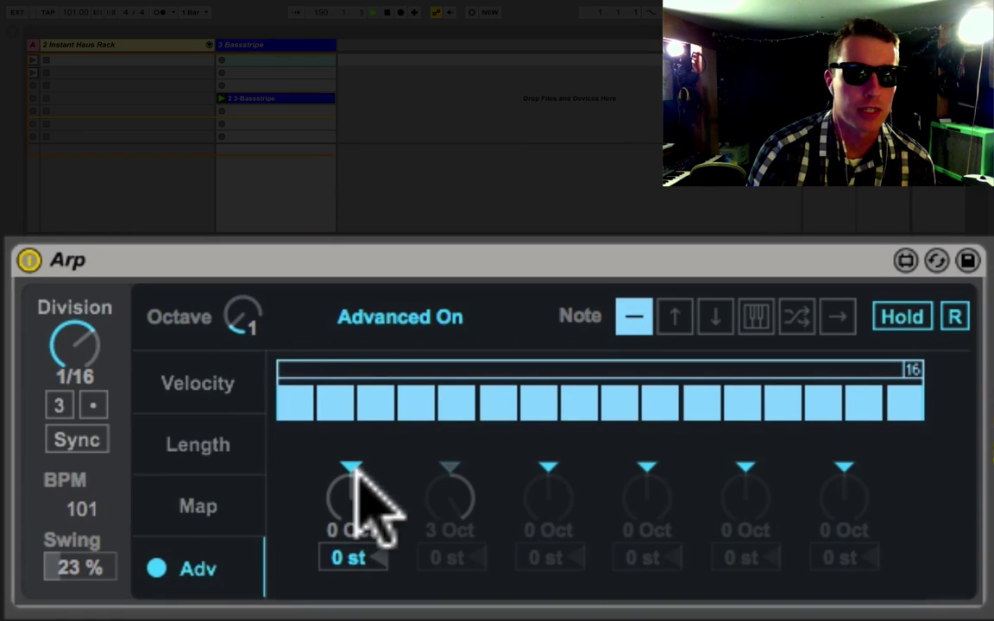
pyautogui.moveTo(355, 513); pyautogui.dragTo(355, 500)
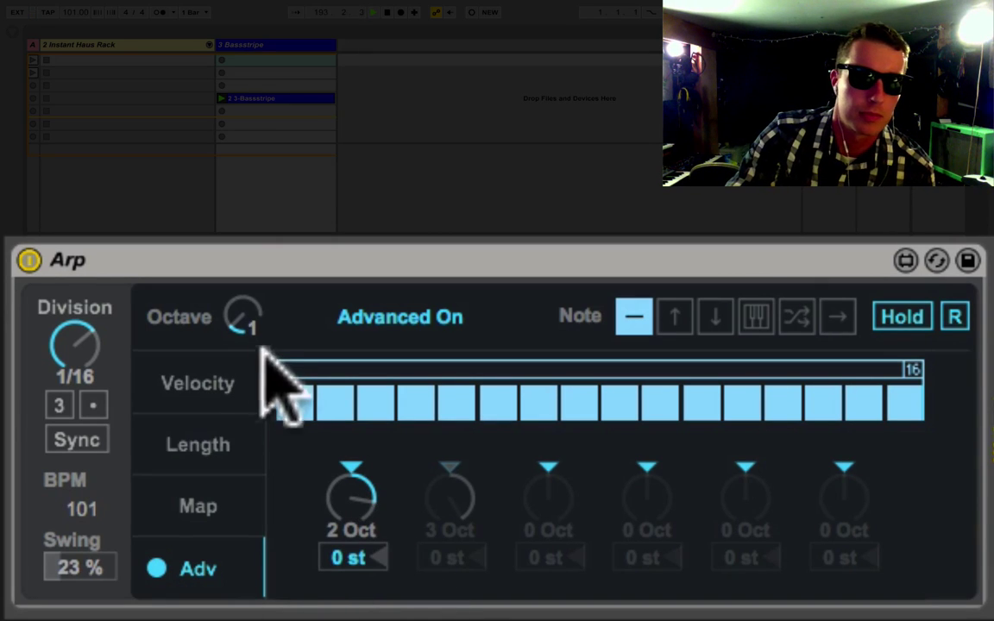
pyautogui.moveTo(230, 307); pyautogui.dragTo(229, 292)
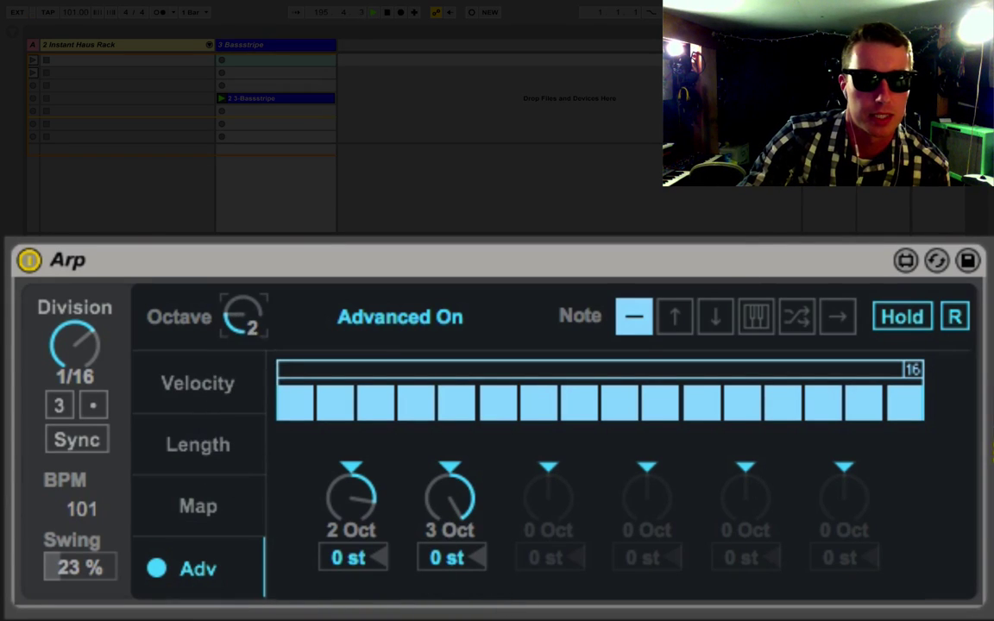
pyautogui.moveTo(243, 317)
pyautogui.mouseDown()
pyautogui.moveTo(243, 302)
pyautogui.moveTo(241, 324)
pyautogui.mouseUp()
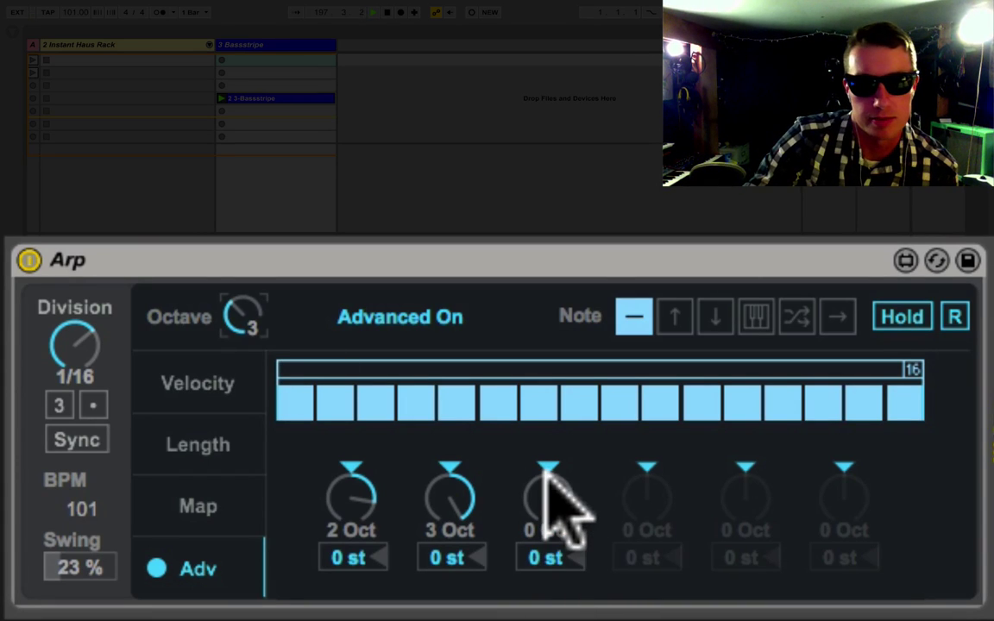
pyautogui.moveTo(548, 480); pyautogui.dragTo(548, 493)
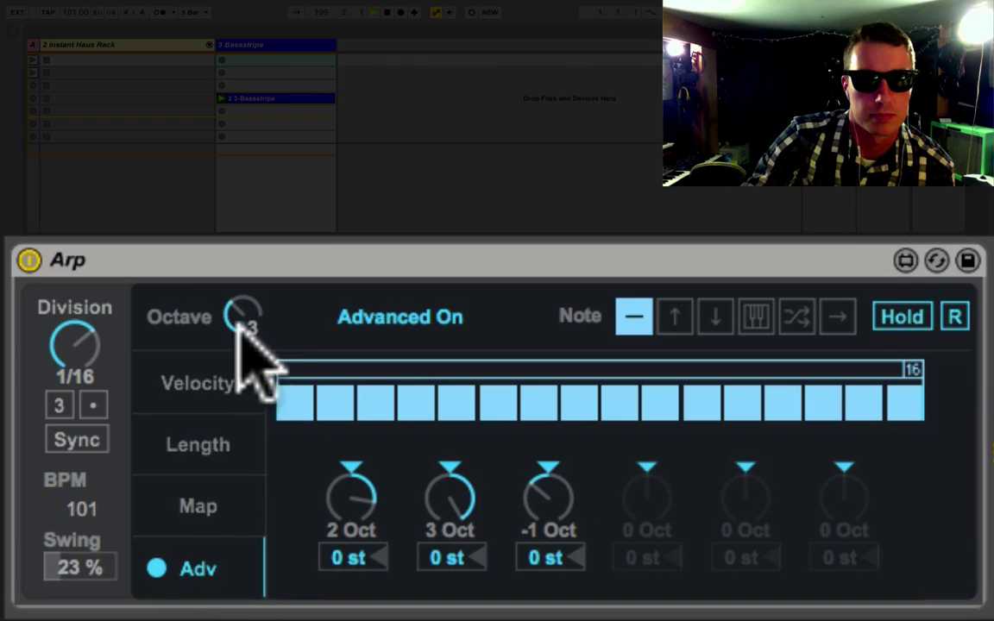
pyautogui.moveTo(241, 326); pyautogui.dragTo(242, 313)
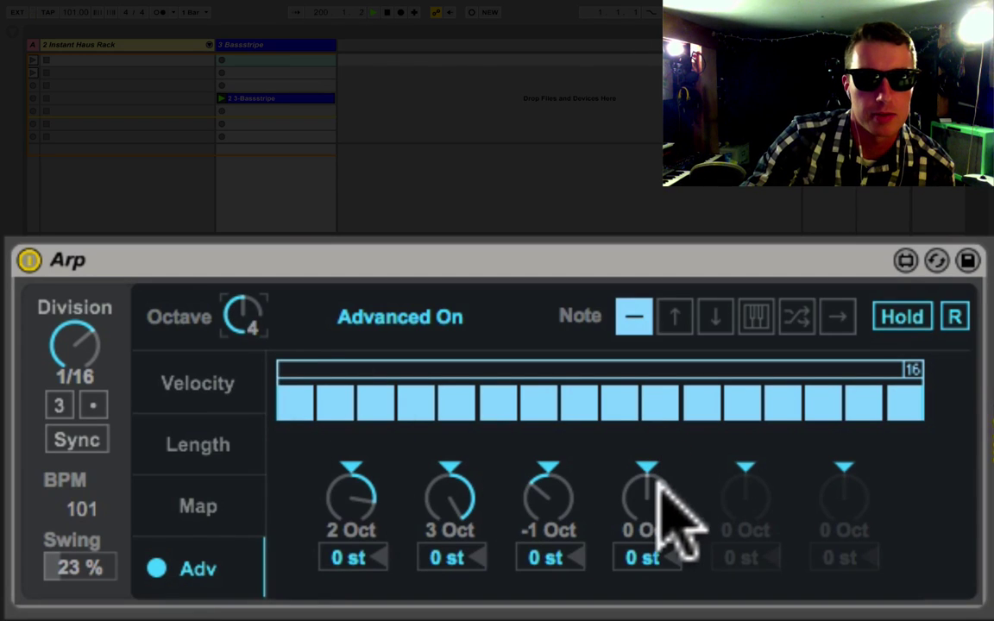
pyautogui.moveTo(240, 322); pyautogui.dragTo(240, 309)
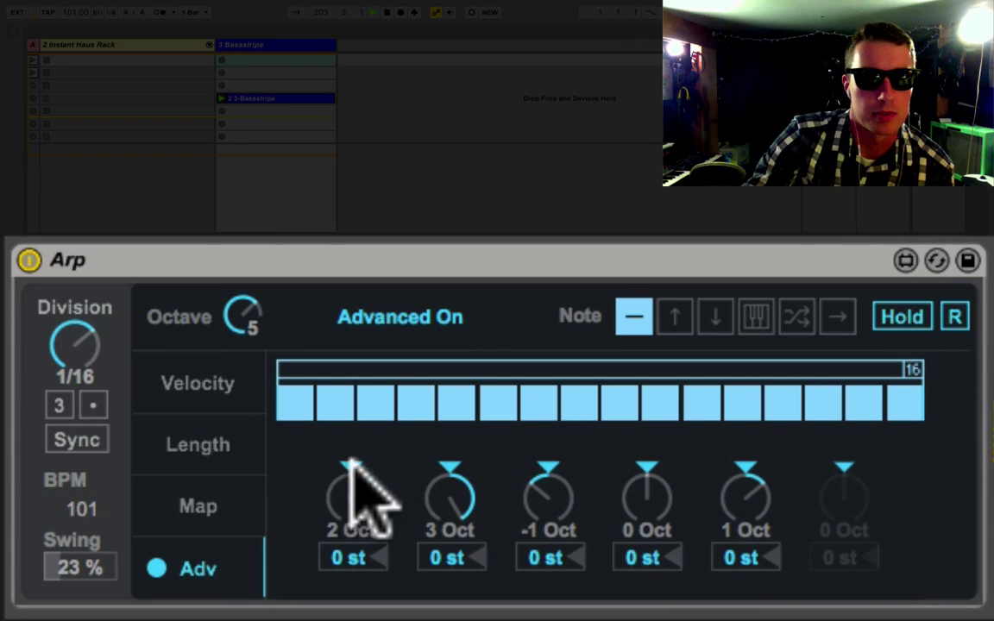
pyautogui.moveTo(351, 462); pyautogui.dragTo(352, 484)
pyautogui.moveTo(636, 494)
pyautogui.mouseDown()
pyautogui.moveTo(636, 476)
pyautogui.moveTo(636, 494)
pyautogui.mouseUp()
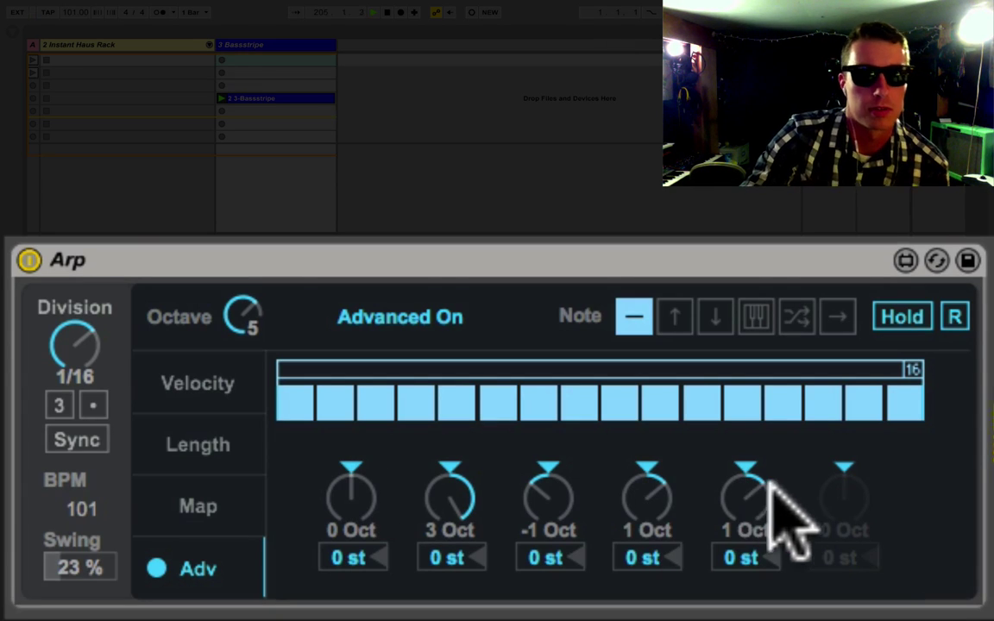
pyautogui.moveTo(761, 489); pyautogui.dragTo(740, 492)
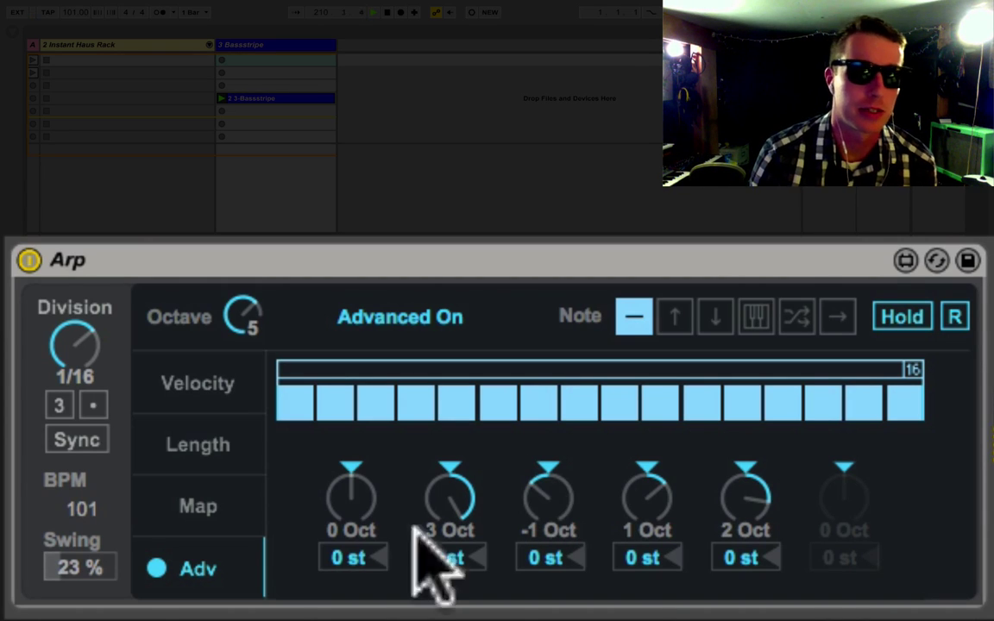
# Disable Advanced Mode, lower Octave to 1, show Velocity, and open the 2 3-Bassstripe clip's notes
pyautogui.click(158, 569)
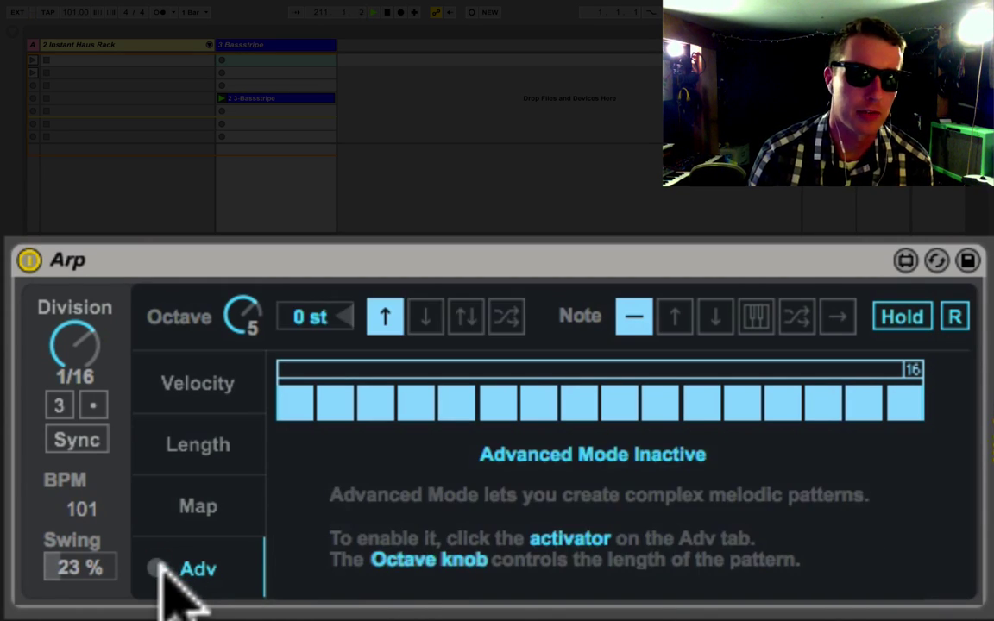
pyautogui.moveTo(244, 318); pyautogui.dragTo(244, 346)
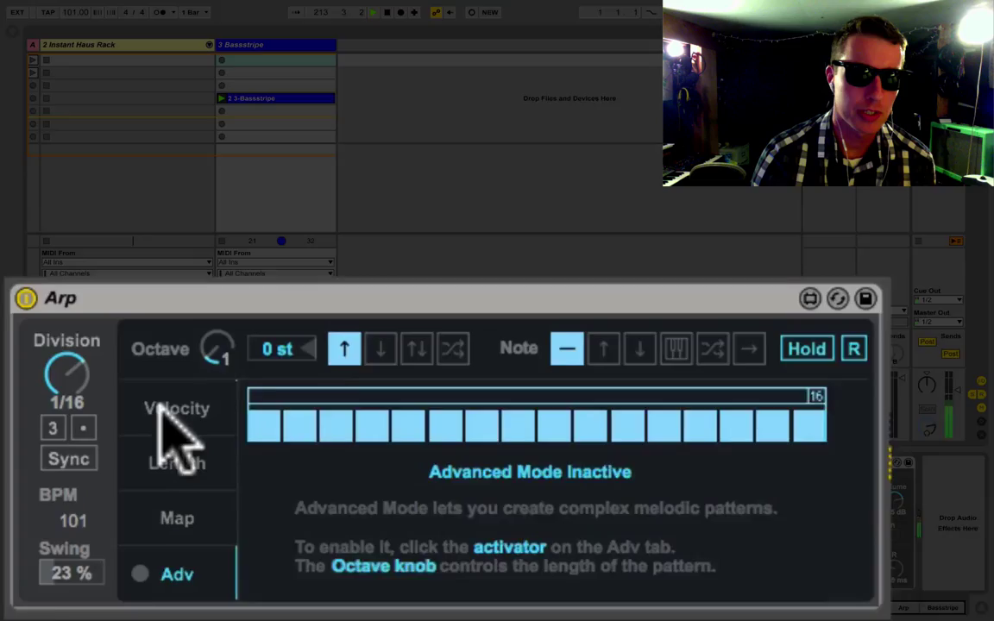
pyautogui.click(198, 383)
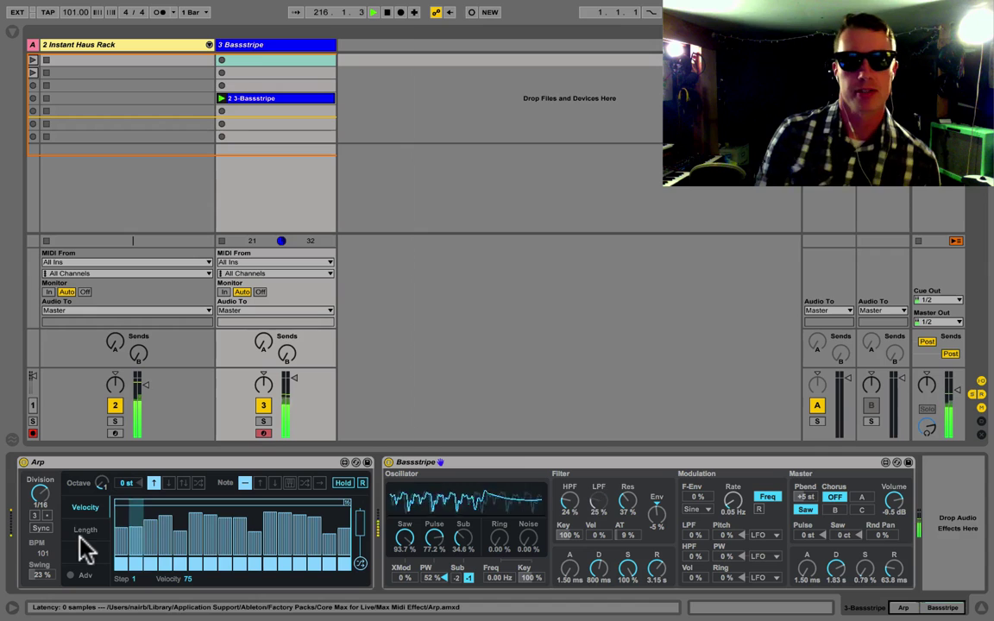
pyautogui.click(276, 100)
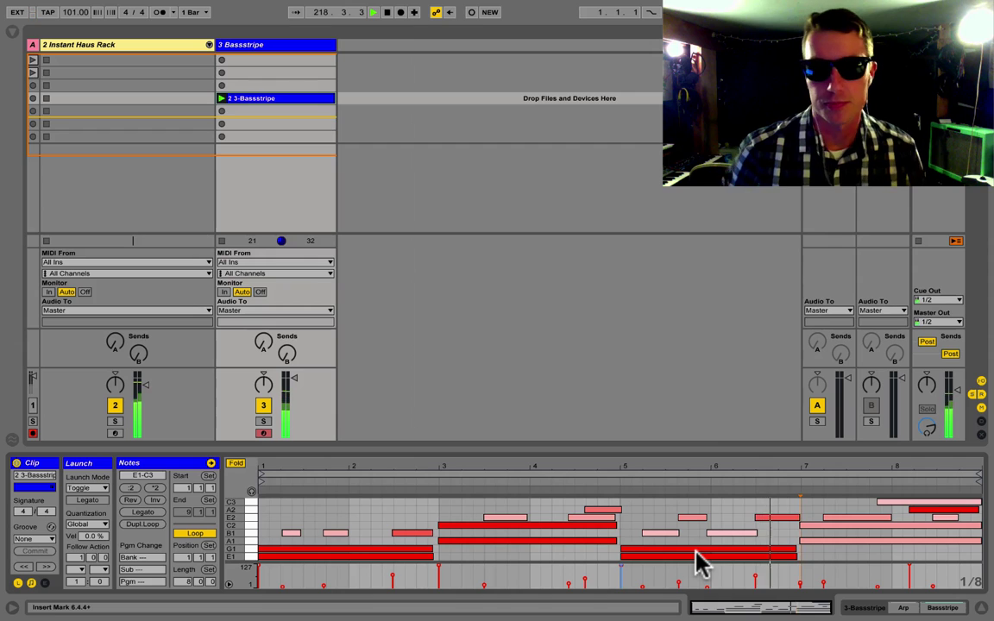
# Show the 3 Bassstripe track's Arp and synth device chain again
pyautogui.click(253, 44)
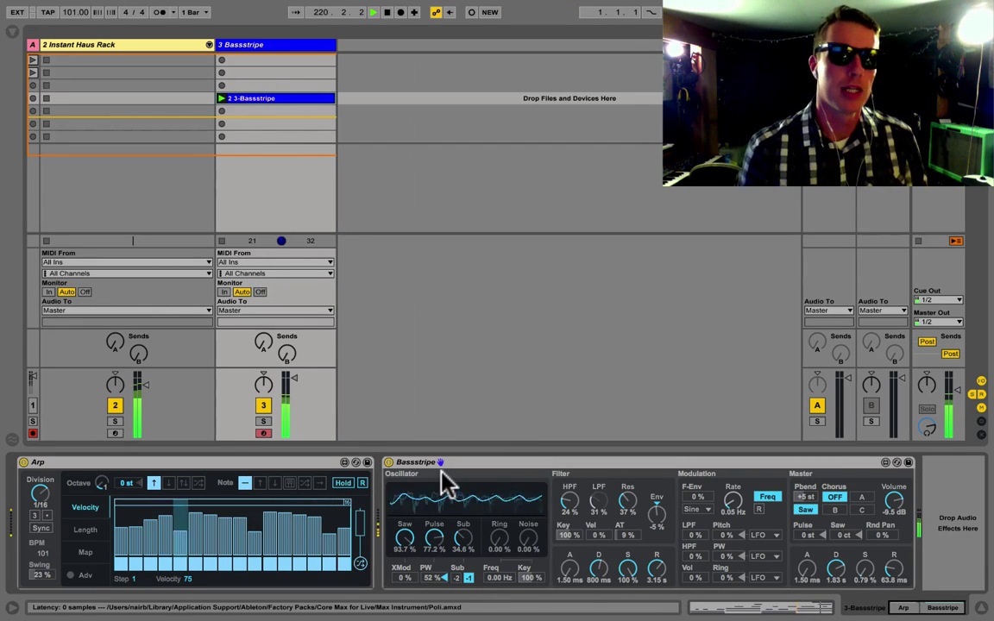